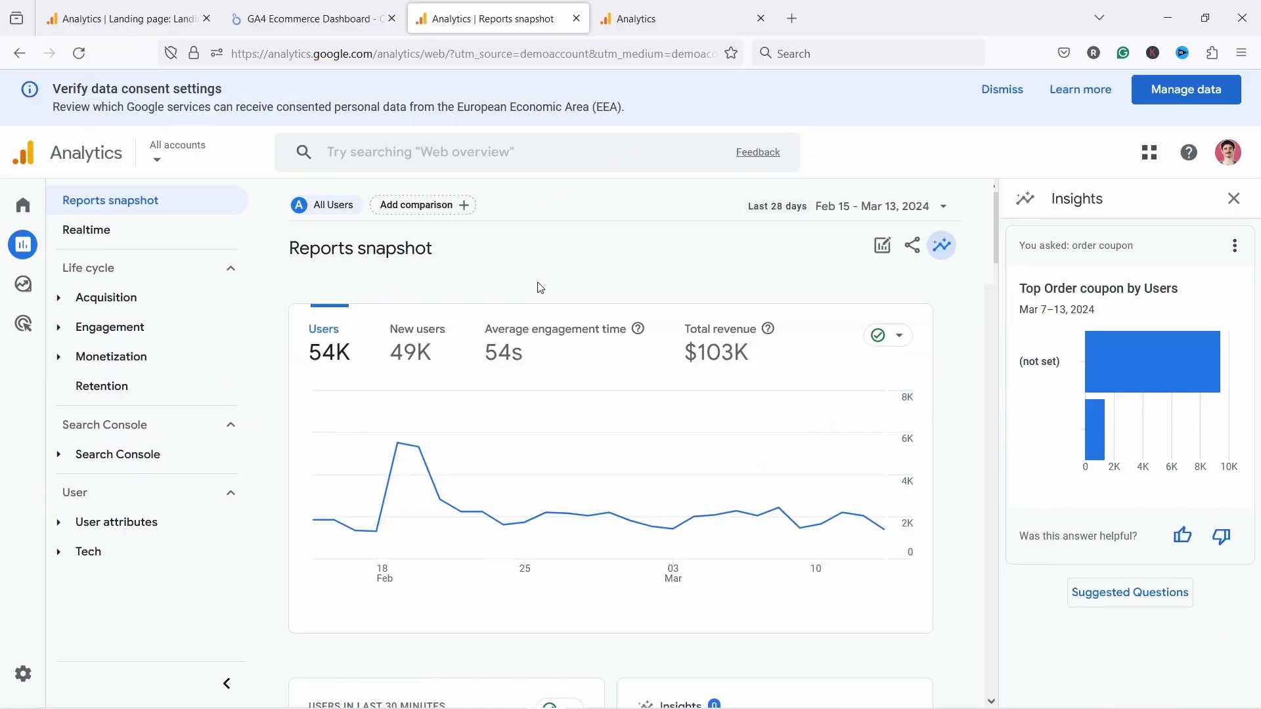
Search Analytics for 'order coupon' and show the Top Order coupon by Users insight.
click(357, 148)
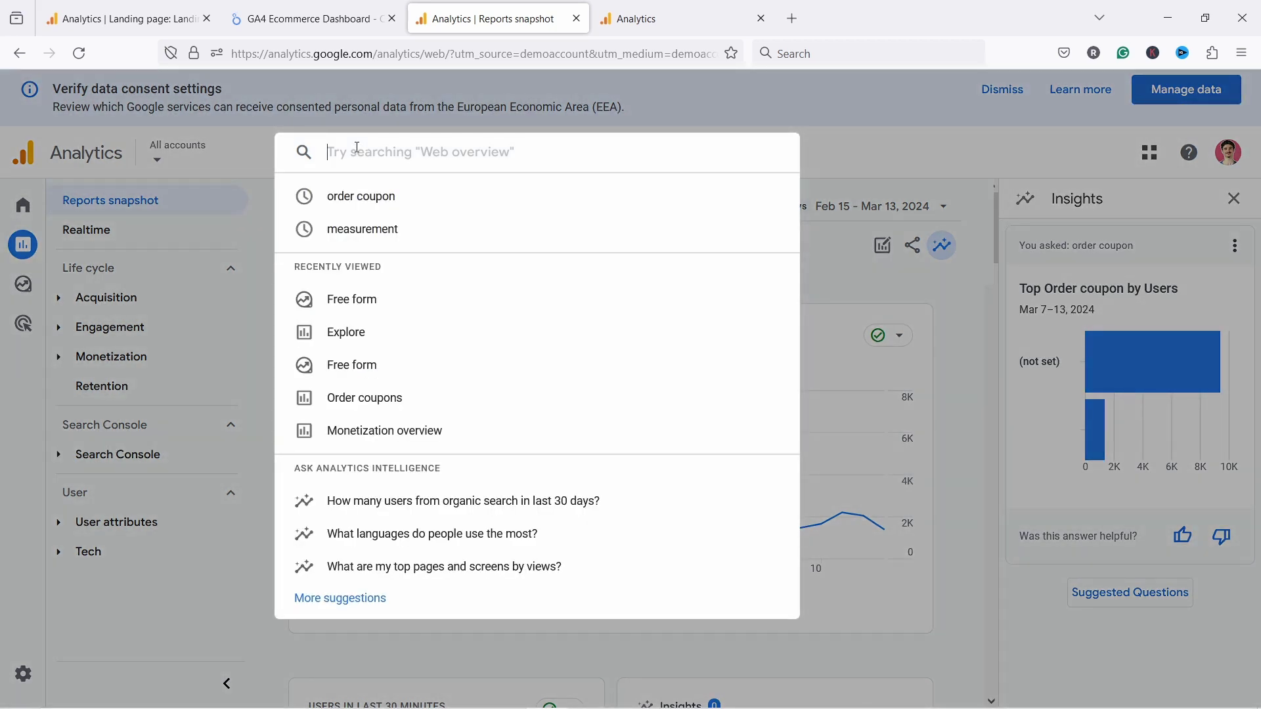
text(order cou)
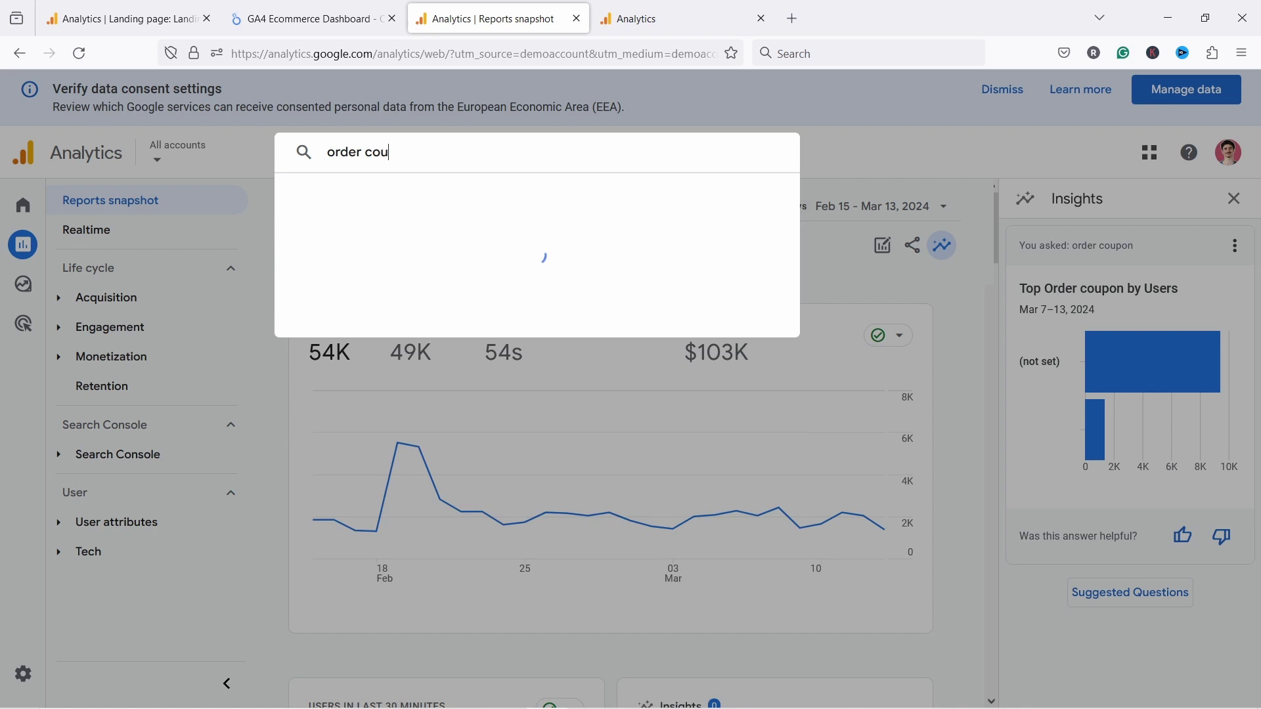
text(pon)
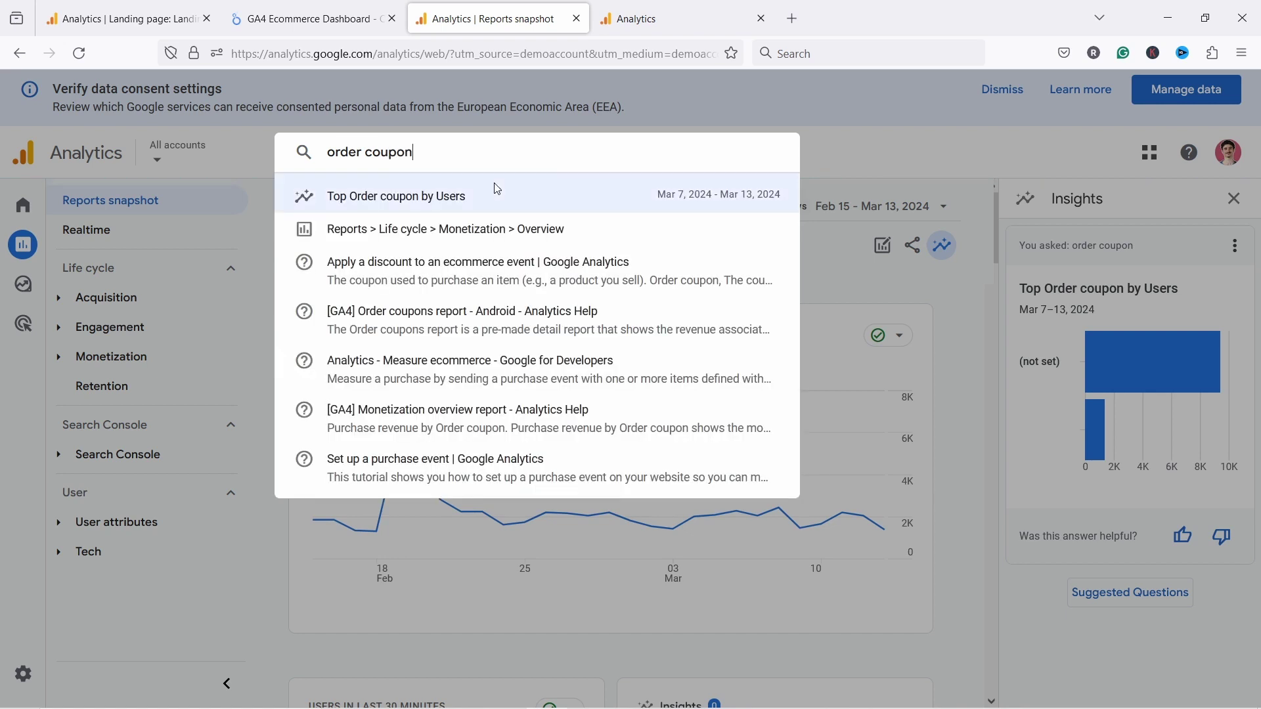
click(355, 206)
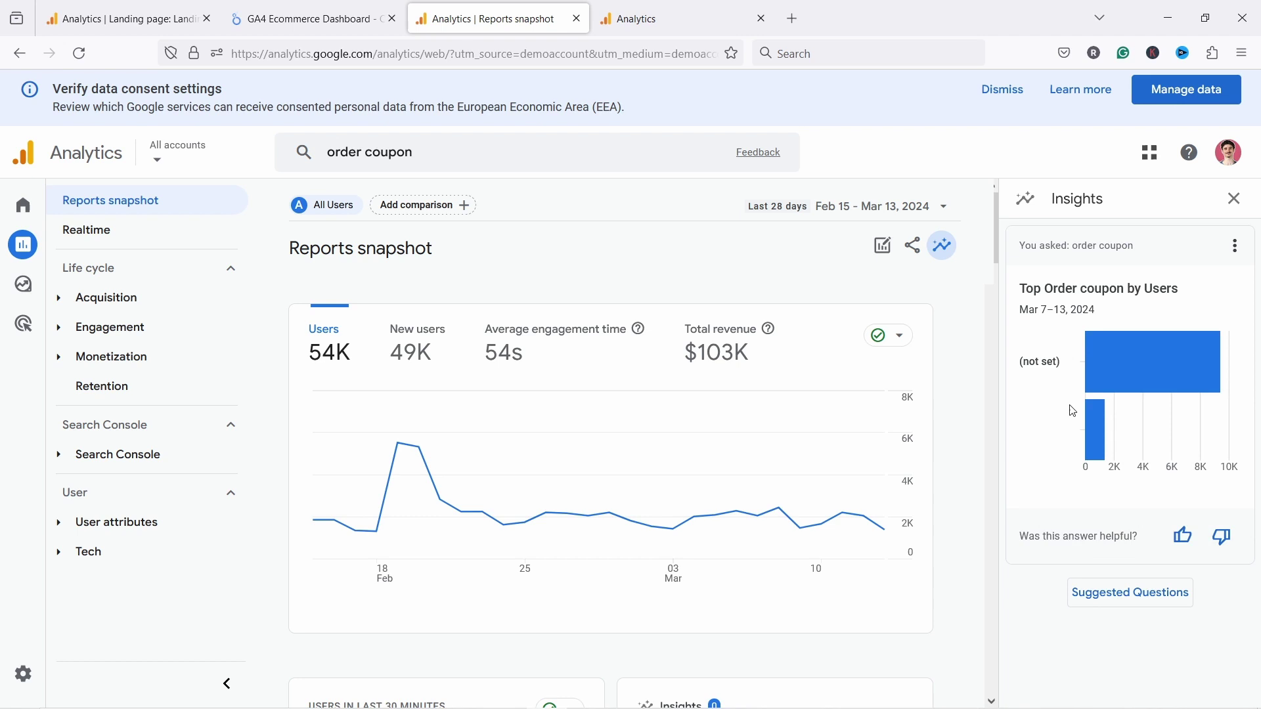
Open the Monetization overview report with the Insights panel closed.
click(135, 363)
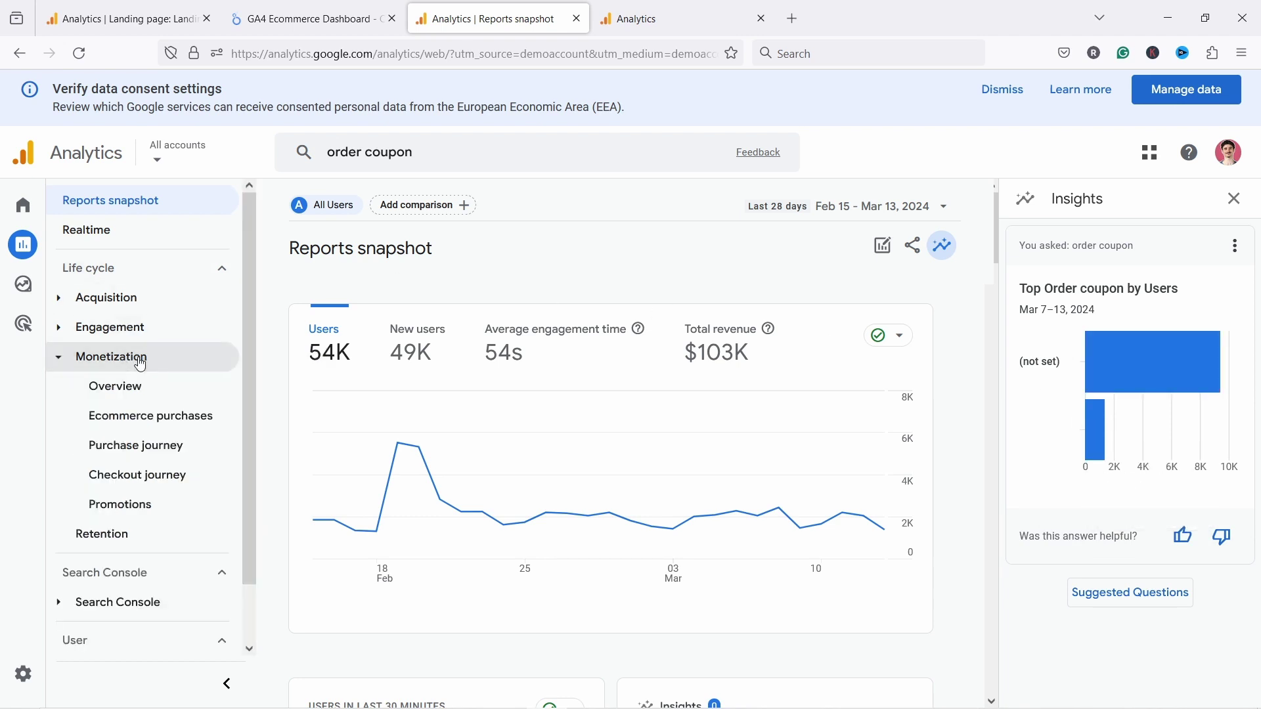
click(142, 394)
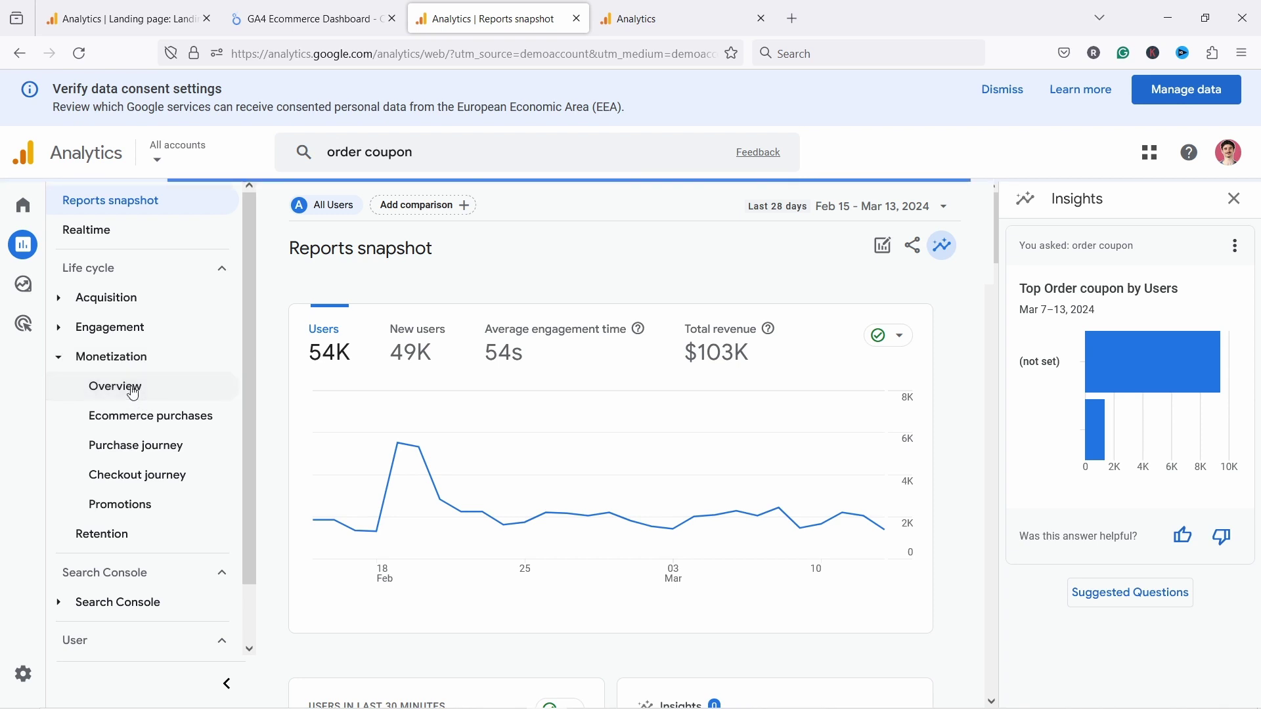
click(1237, 202)
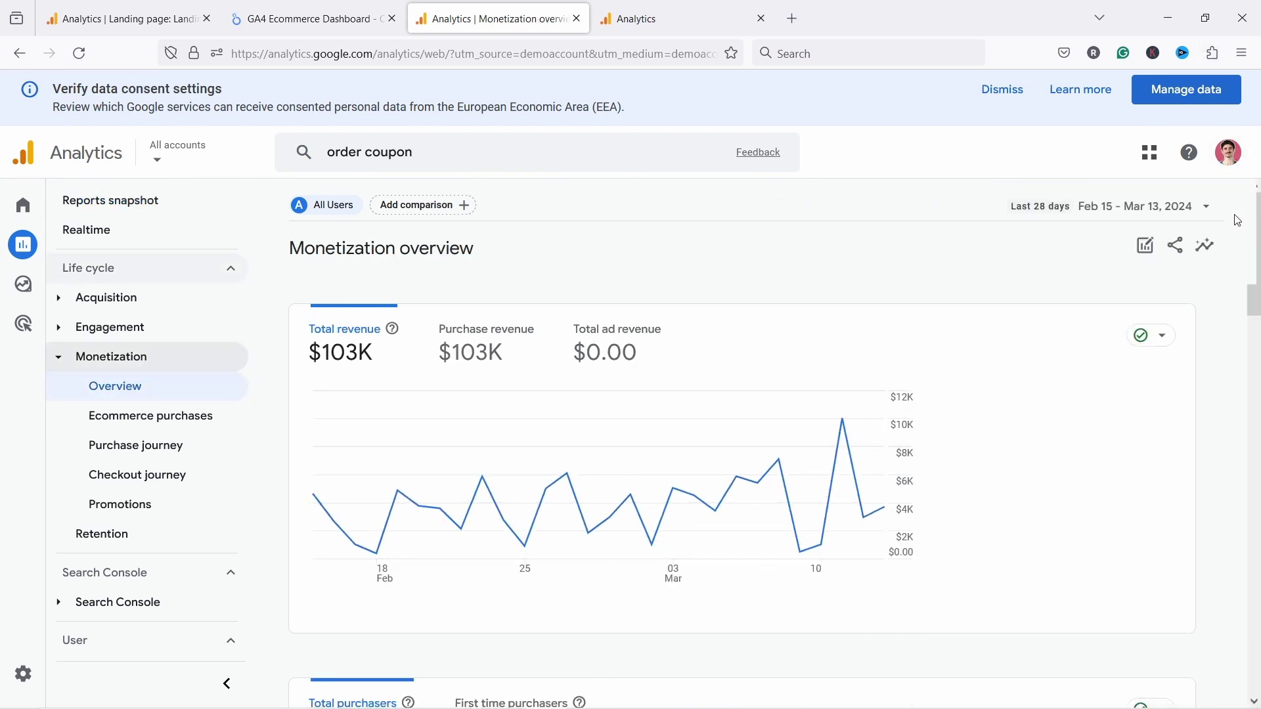
Open the full Order coupons report and scroll down to its table.
drag(1256, 306, 1247, 585)
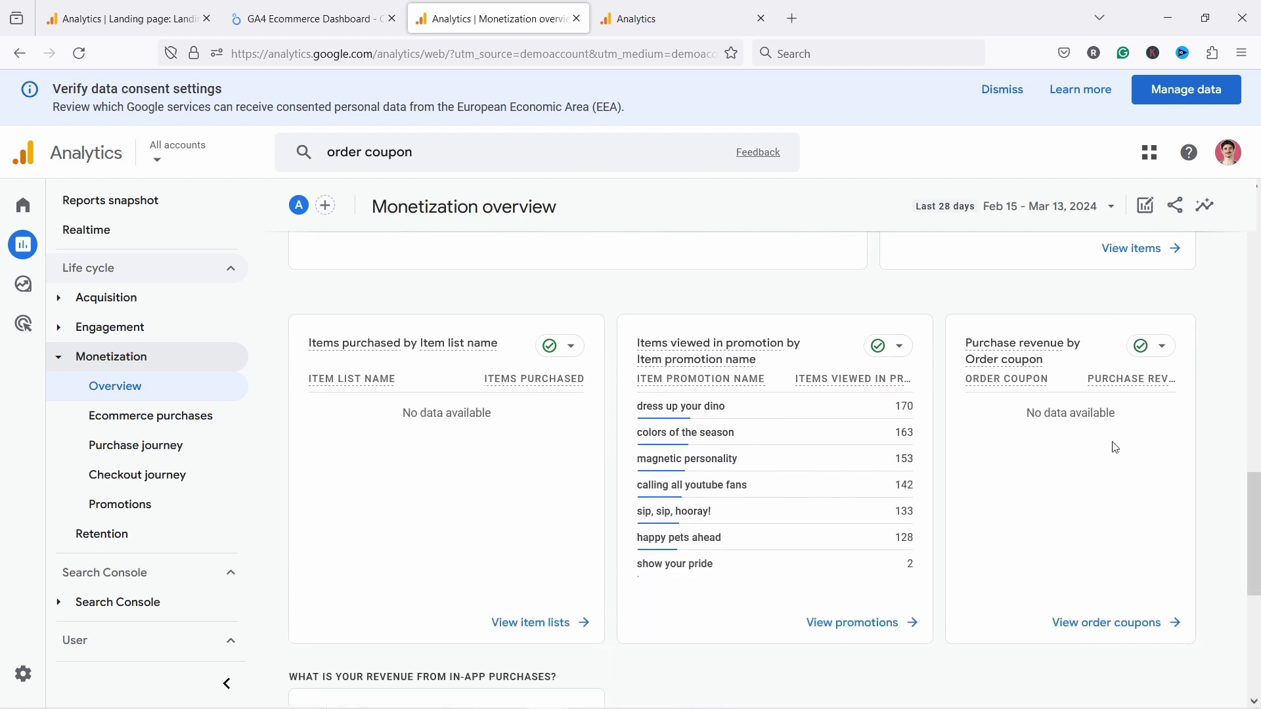
click(1147, 624)
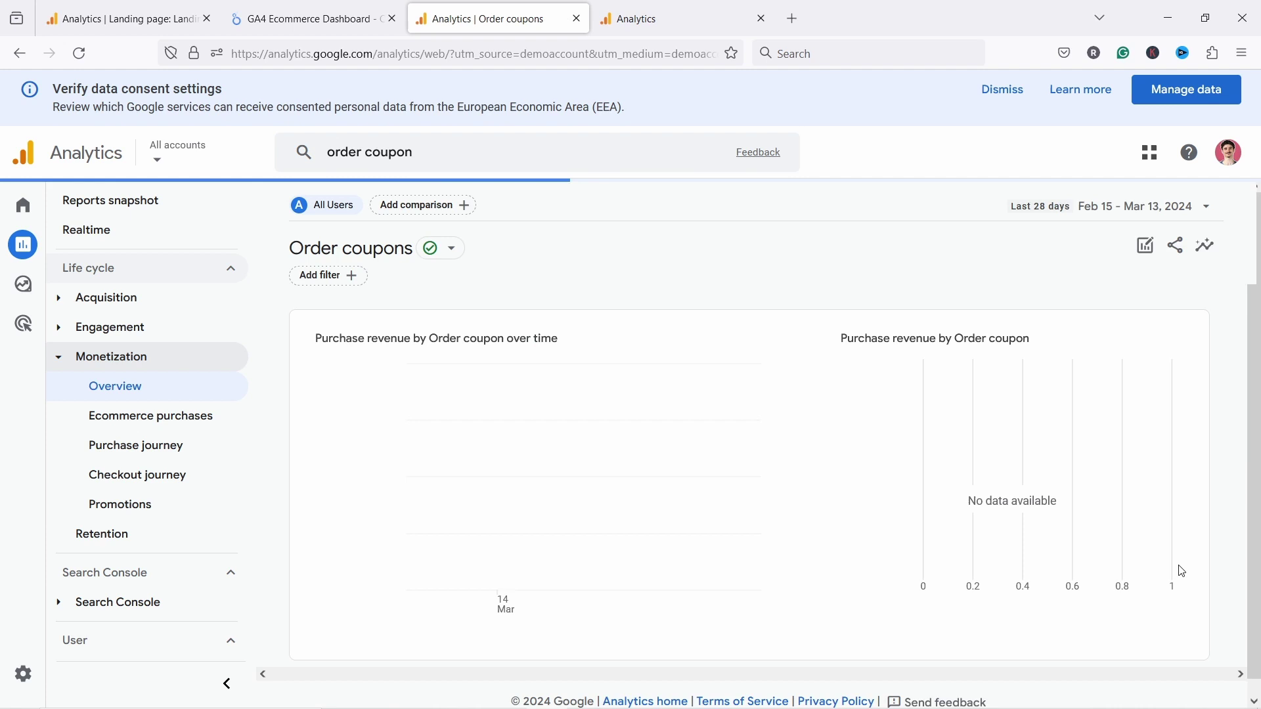
scroll(1258, 410, down, 1)
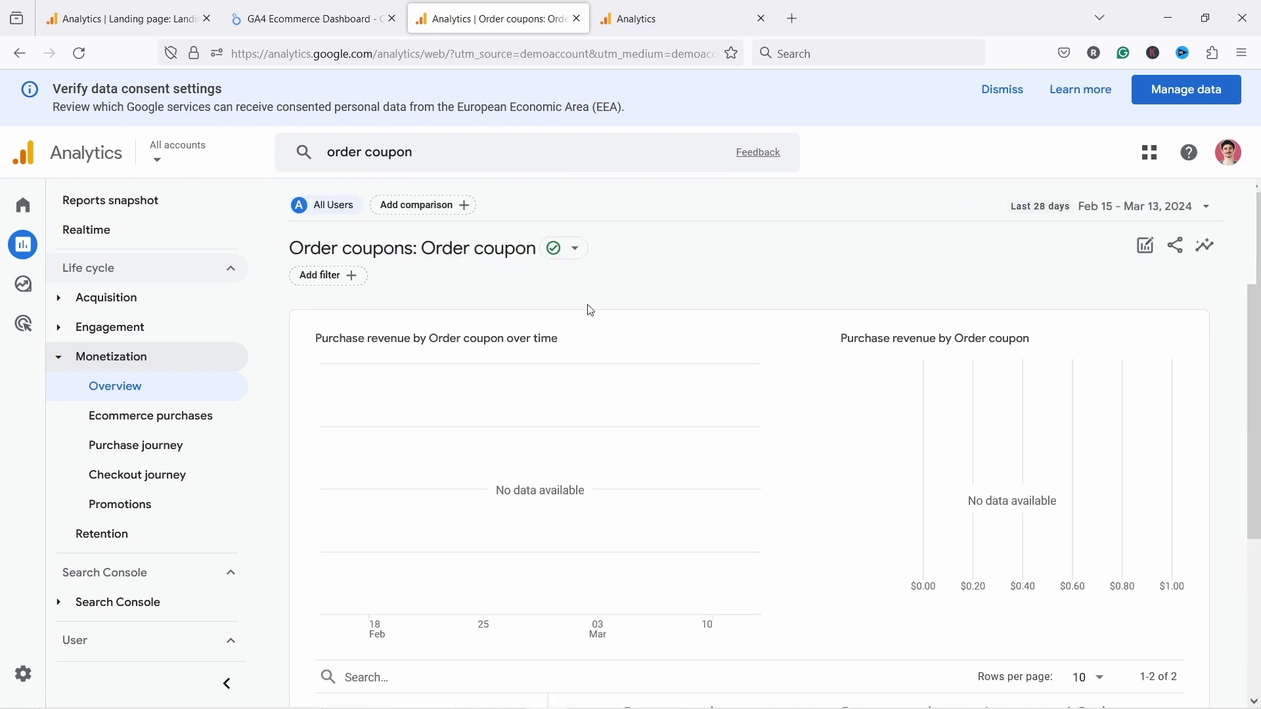
scroll(591, 310, down, 3)
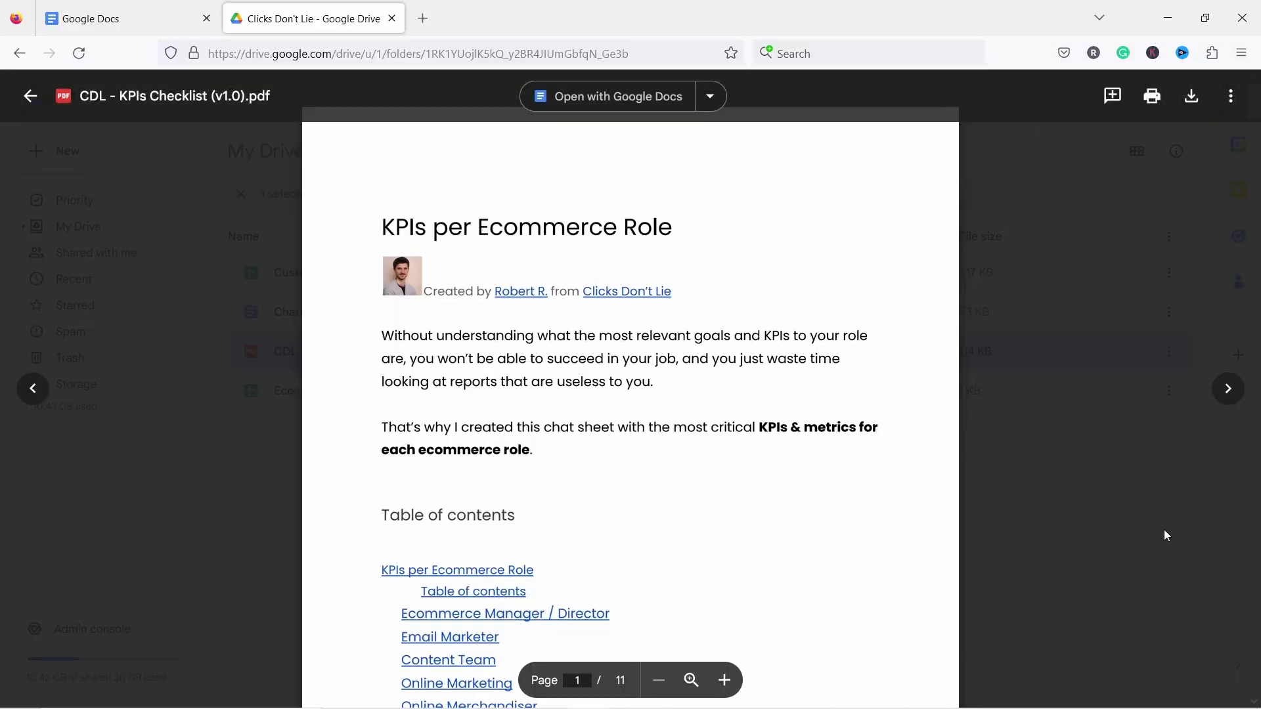
scroll(1163, 530, down, 10)
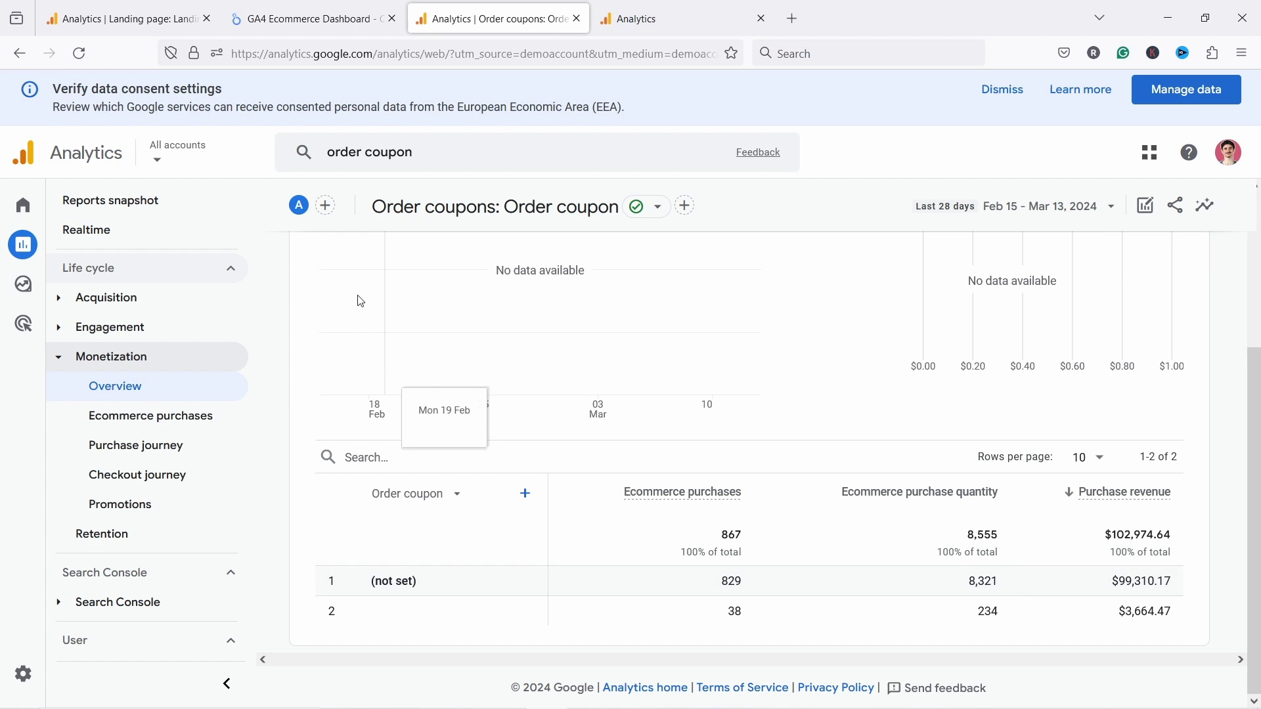
Start a new Free form exploration from the Explorations page.
mouse_move(41, 297)
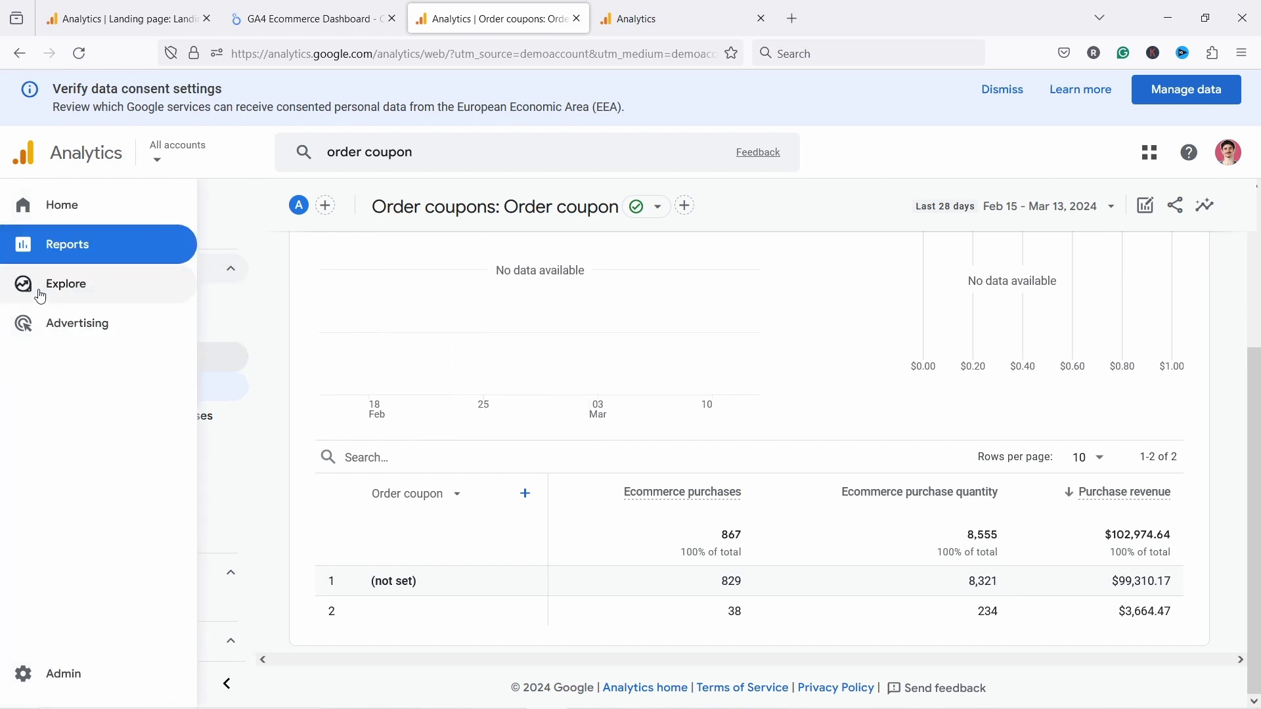
click(86, 297)
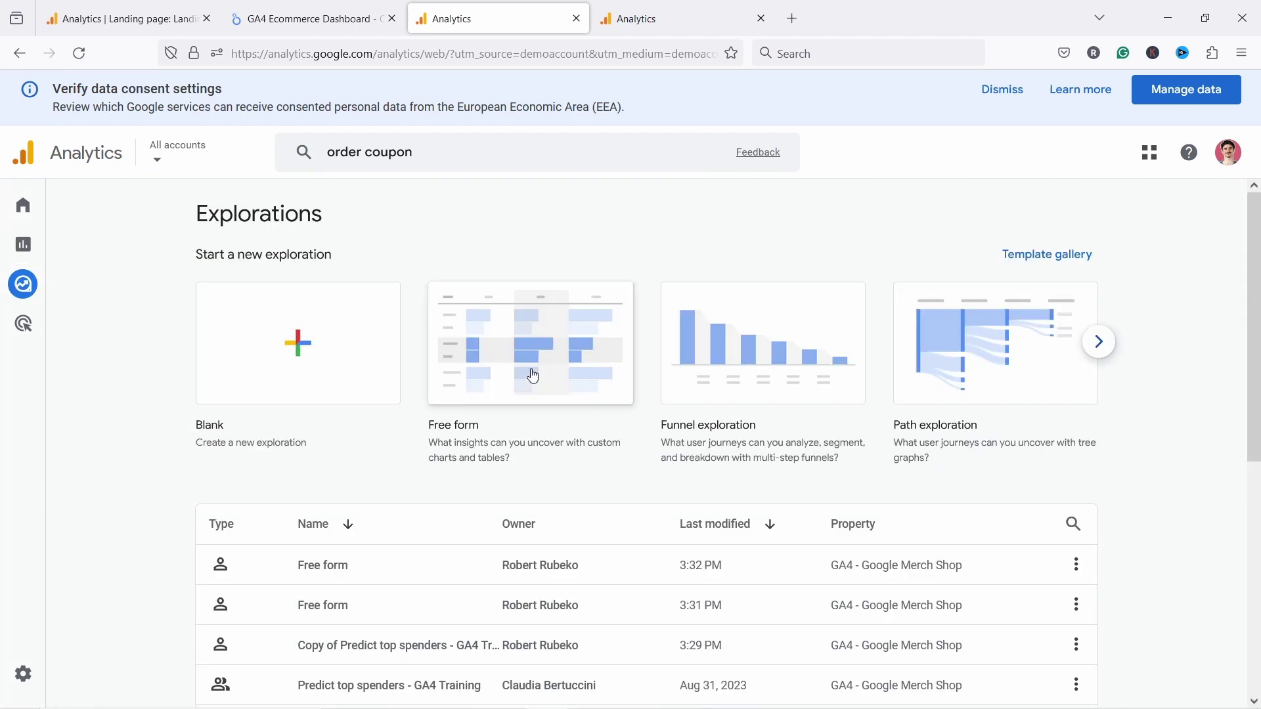
click(533, 375)
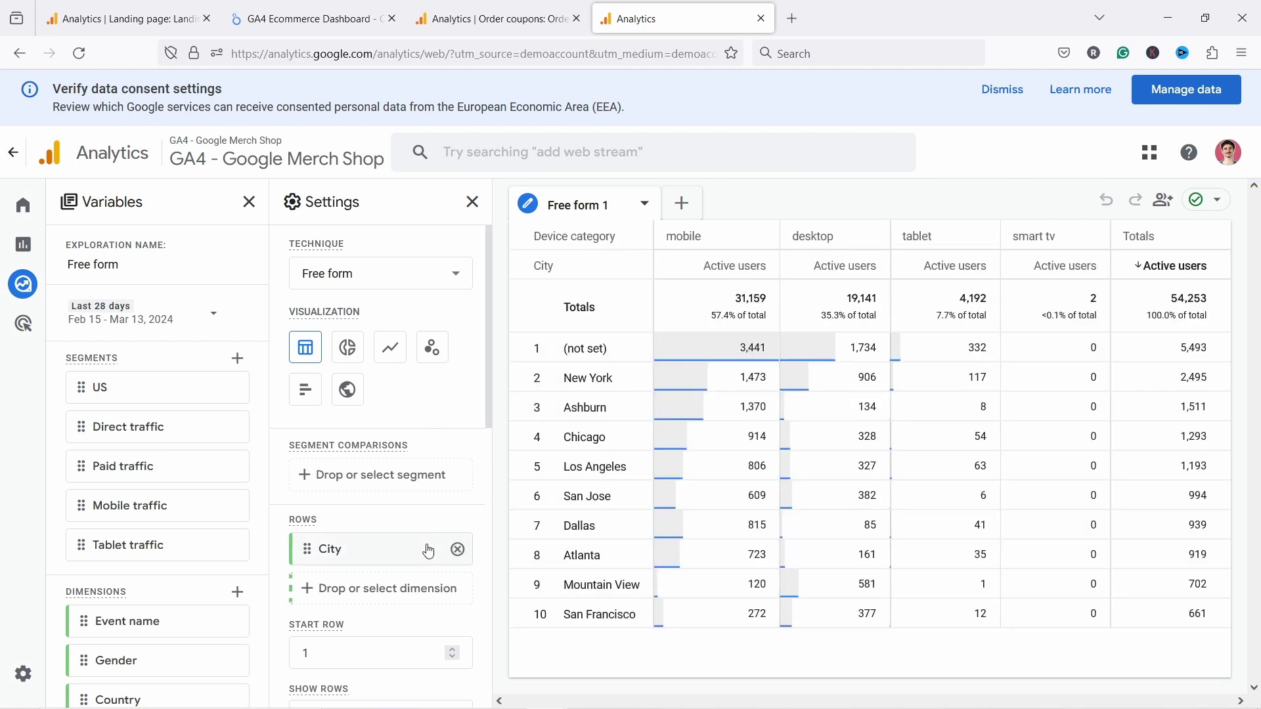
Remove City from Rows and Device category from Columns, leaving 54,253 Active users.
scroll(351, 497, down, 2)
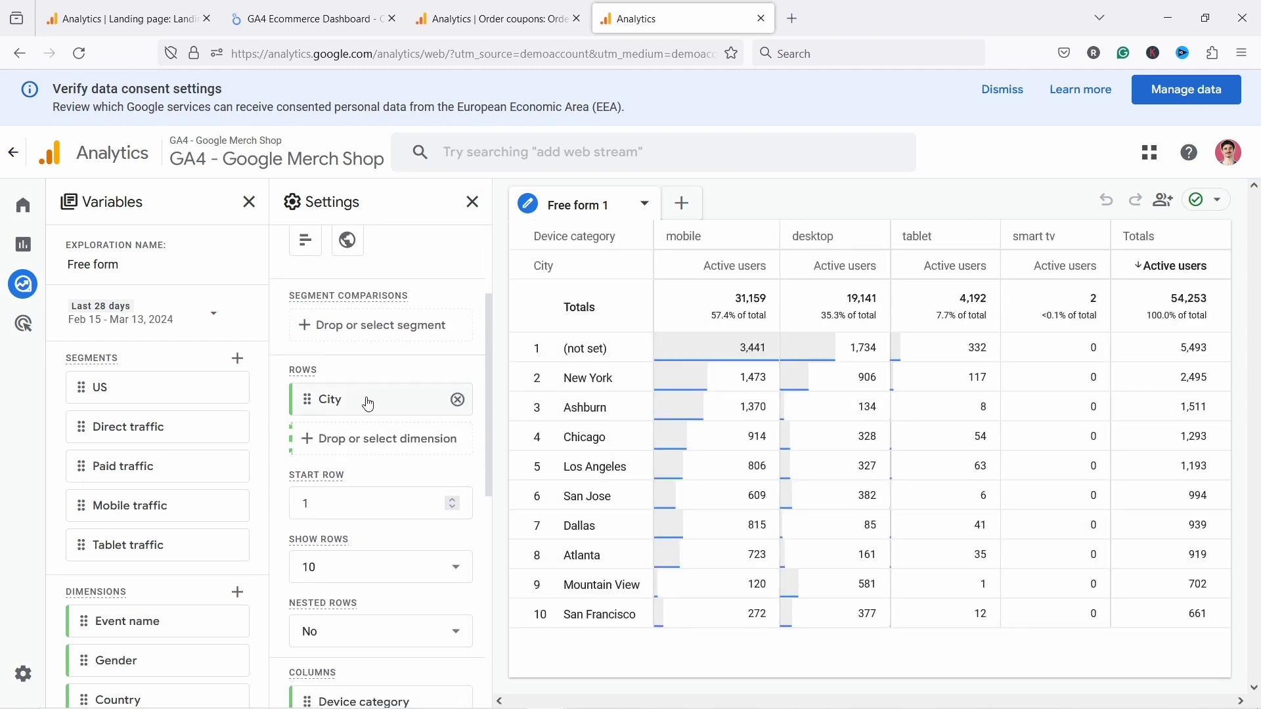
click(459, 401)
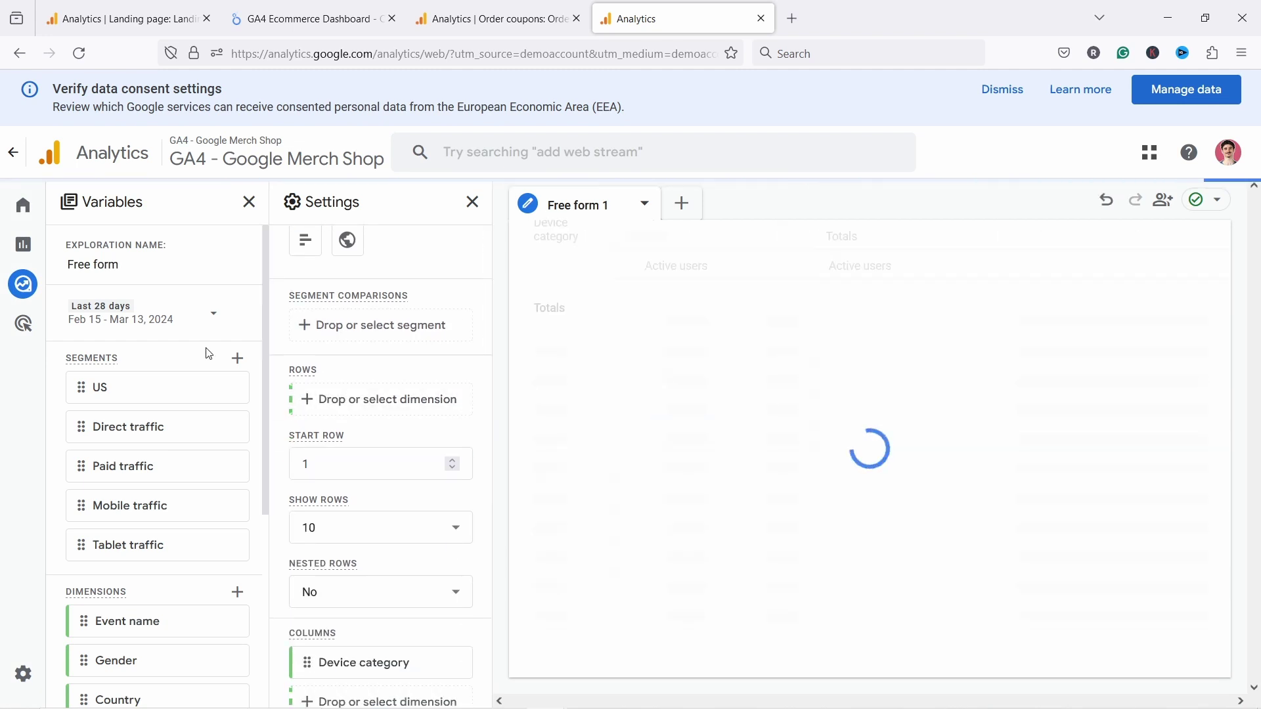
scroll(392, 639, down, 3)
scroll(419, 565, down, 1)
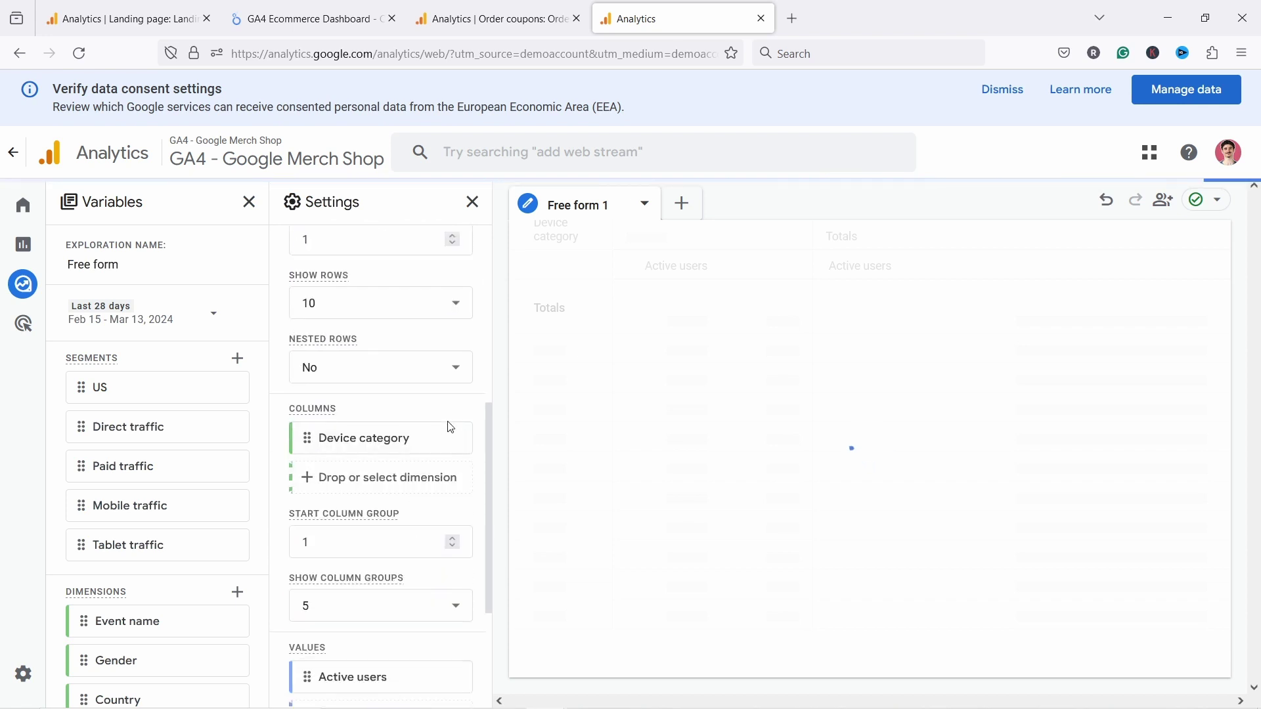
click(458, 437)
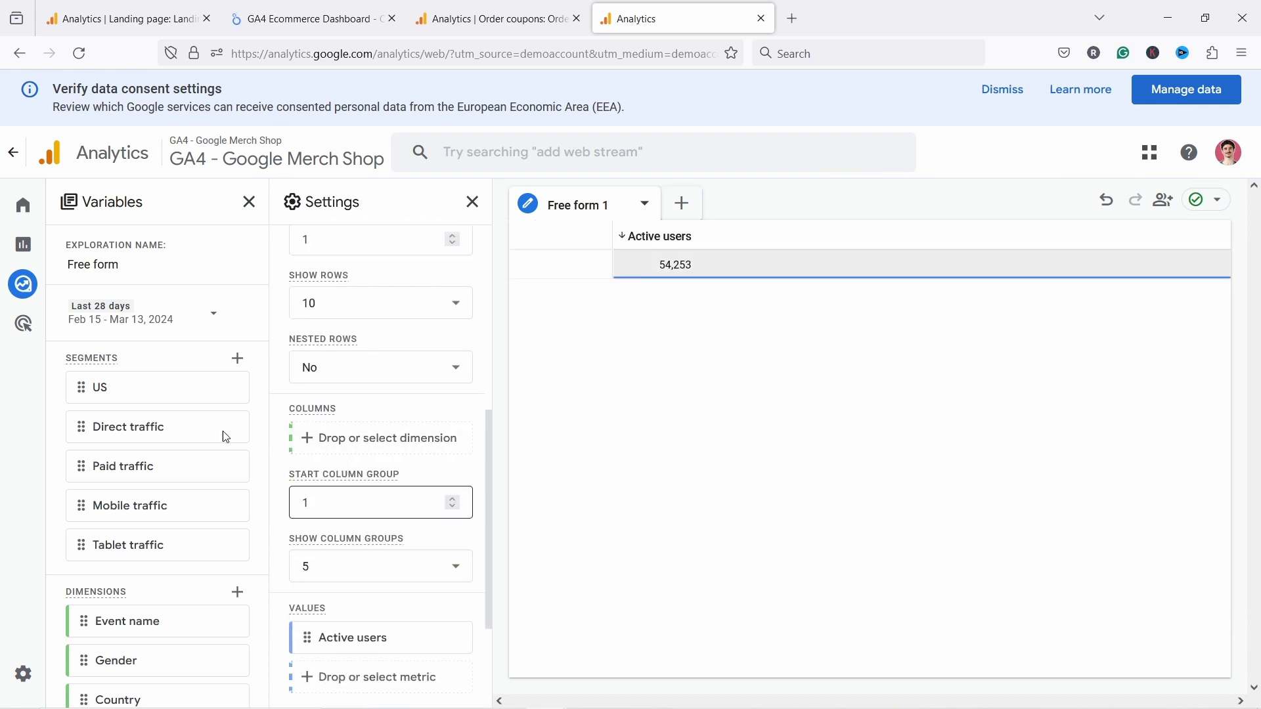
scroll(170, 362, down, 5)
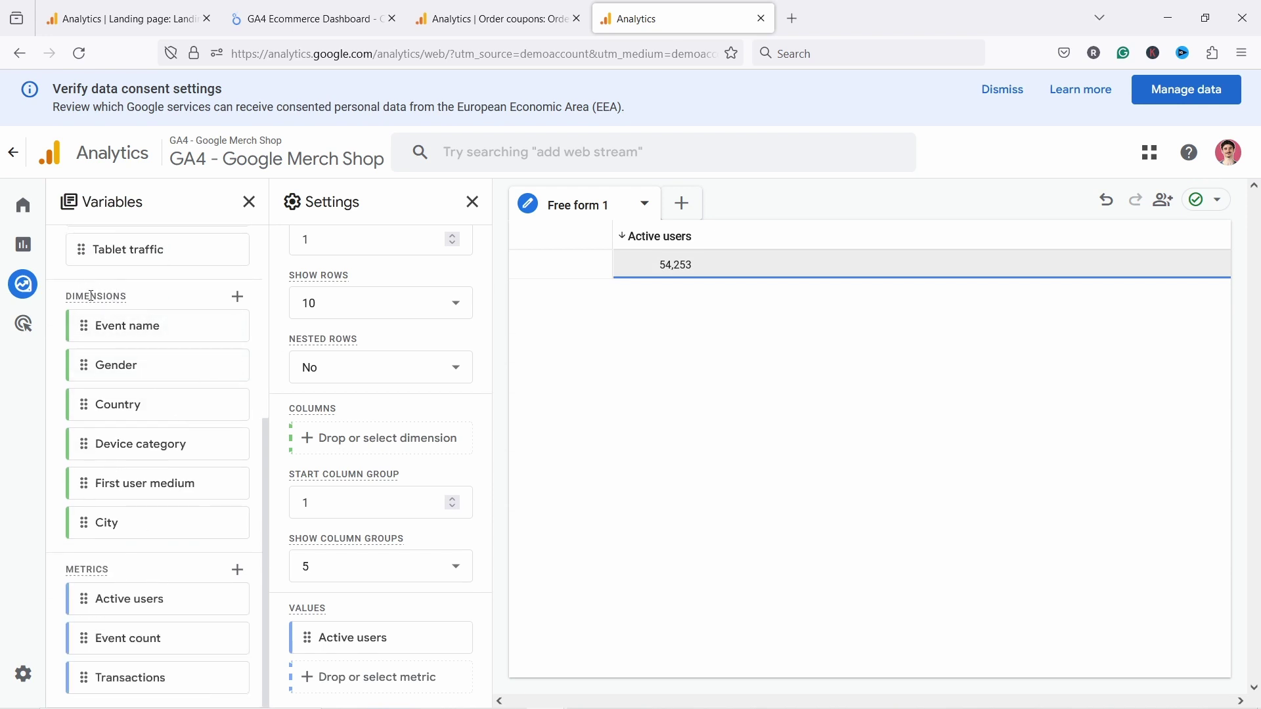
Import the Order coupon dimension into the exploration.
click(247, 299)
click(593, 95)
text(or)
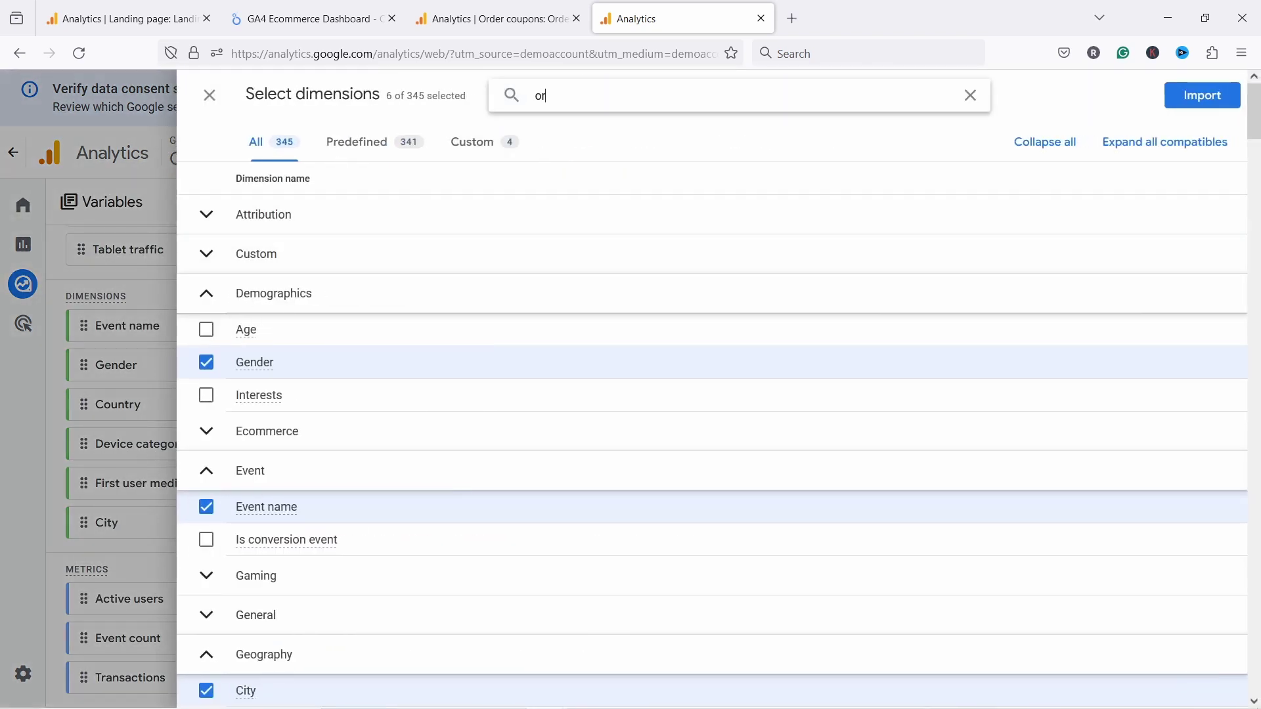
text(der)
key(ctrl+a)
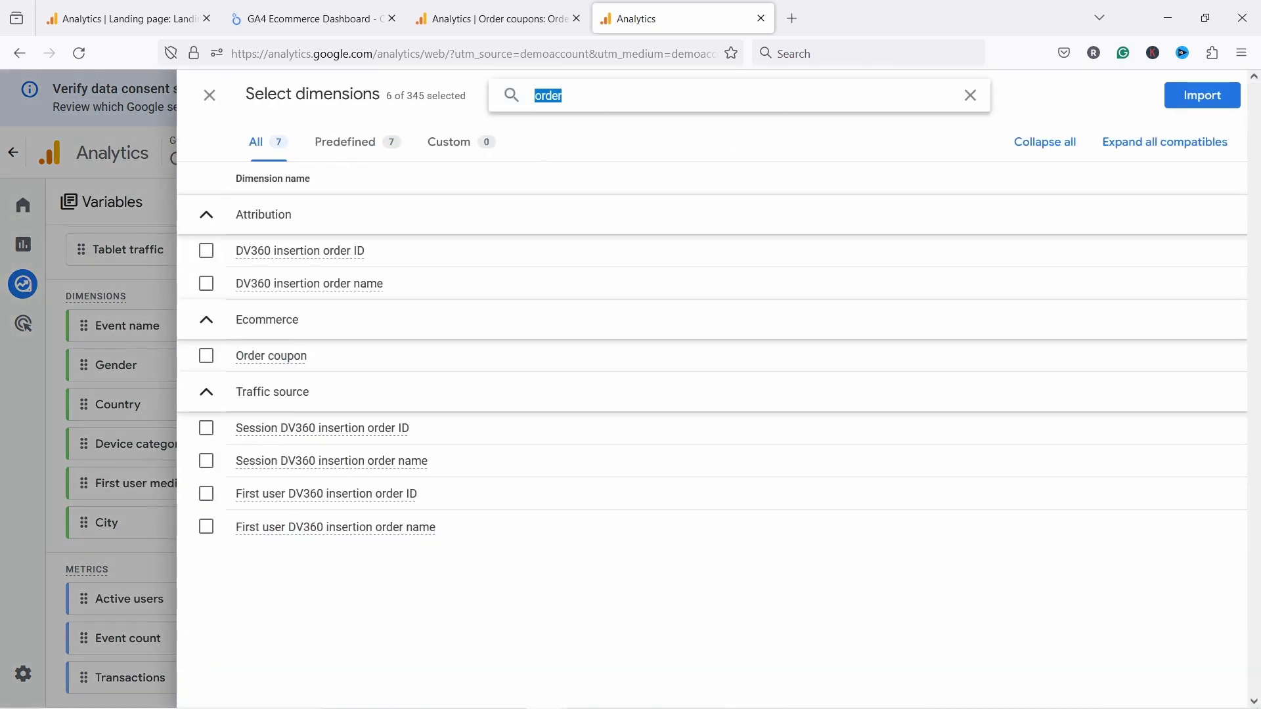
click(206, 356)
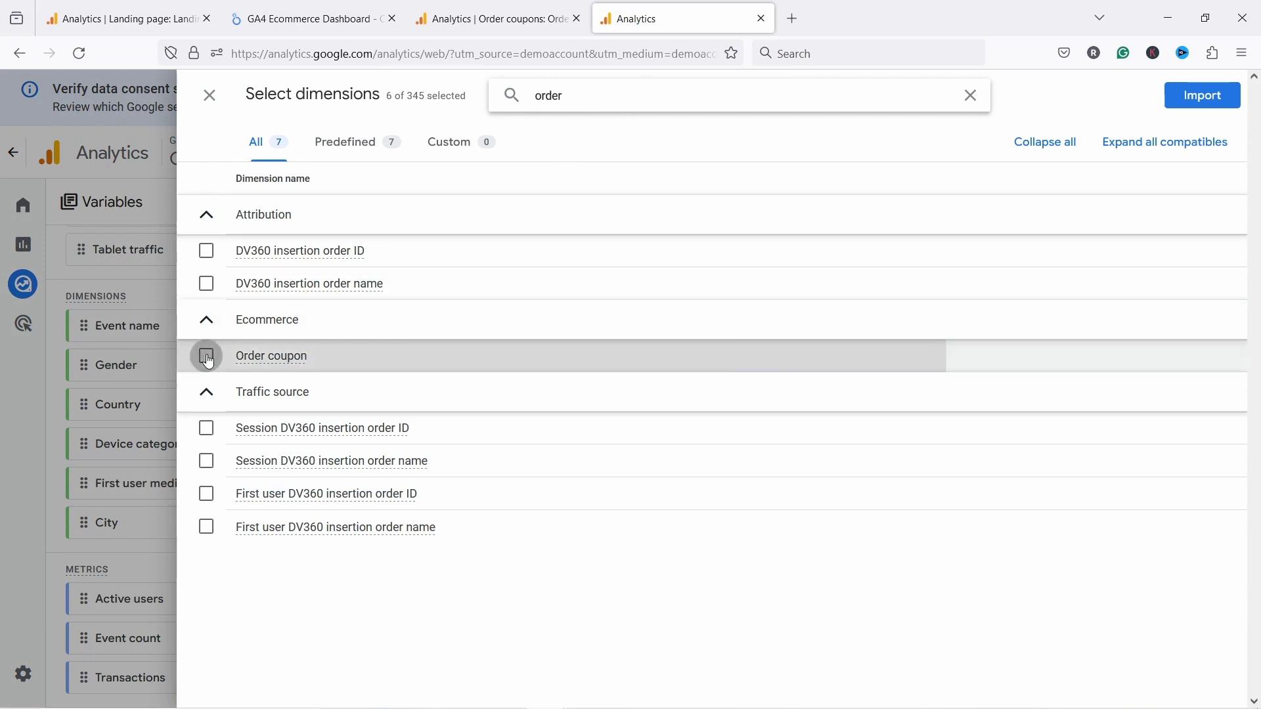
click(1204, 99)
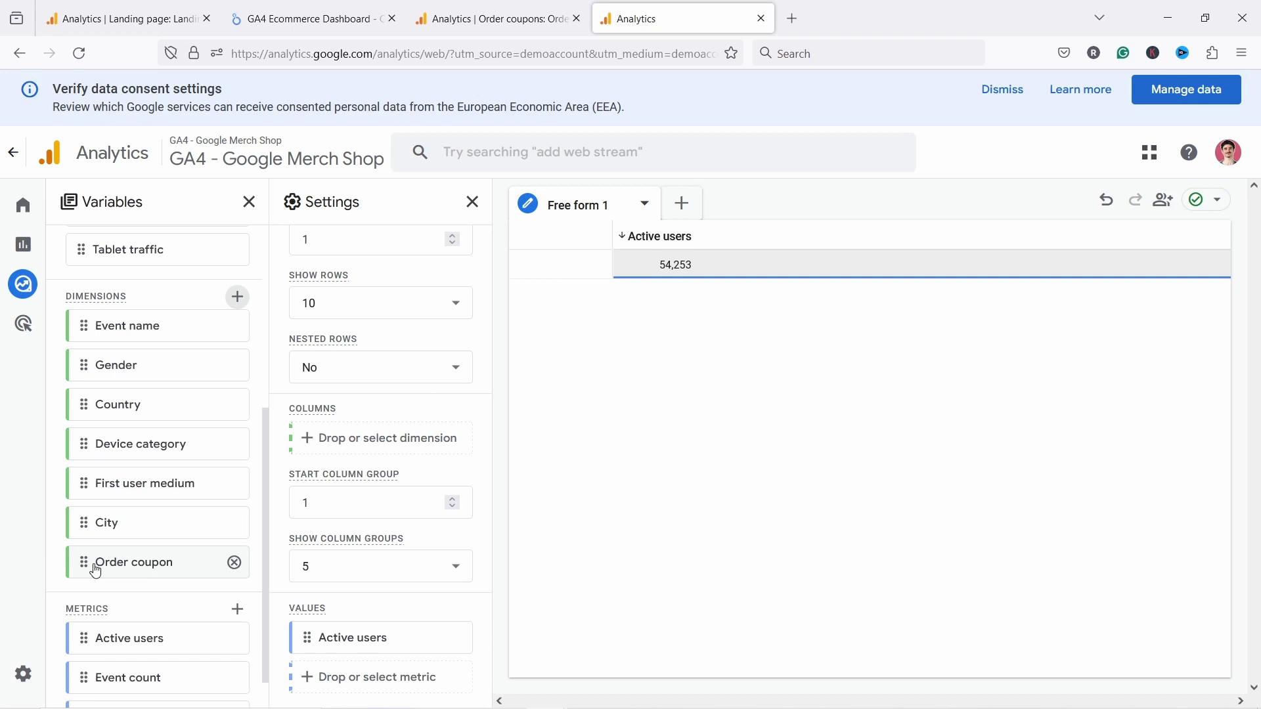
Use Order coupon as table rows, splitting Active users into (not set) 53,047 and 1,362.
double_click(95, 566)
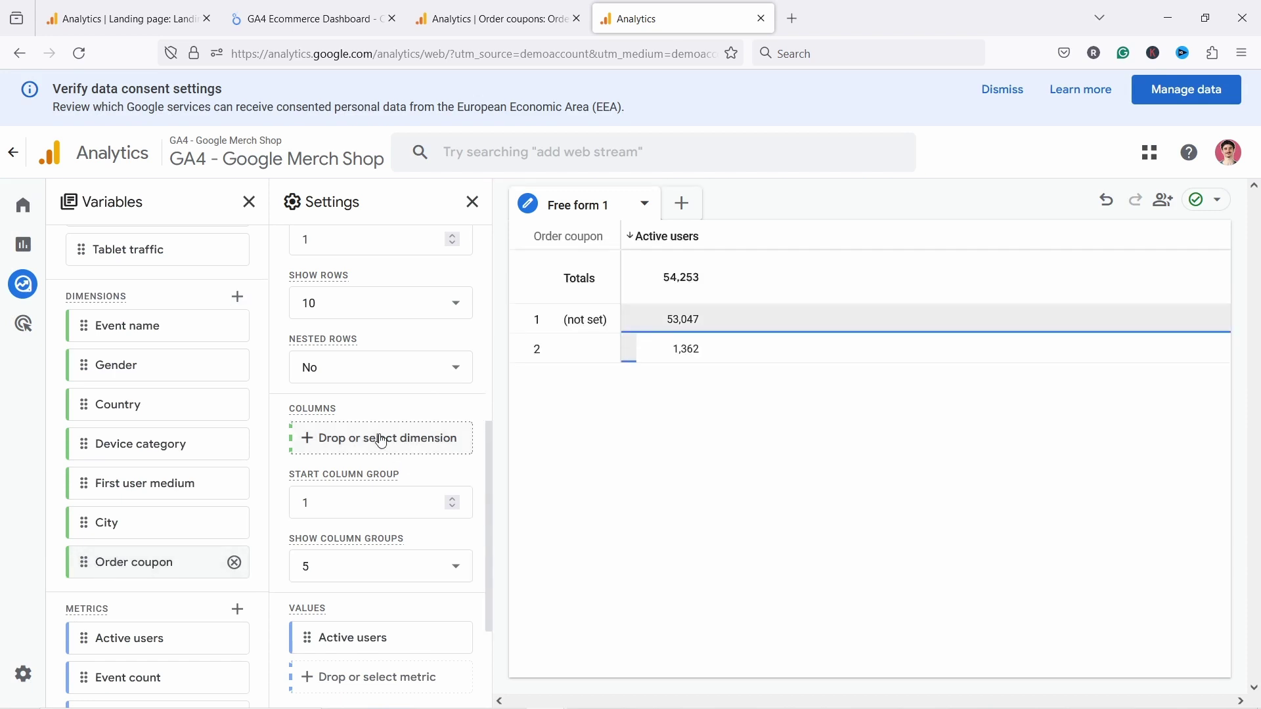
scroll(361, 486, up, 3)
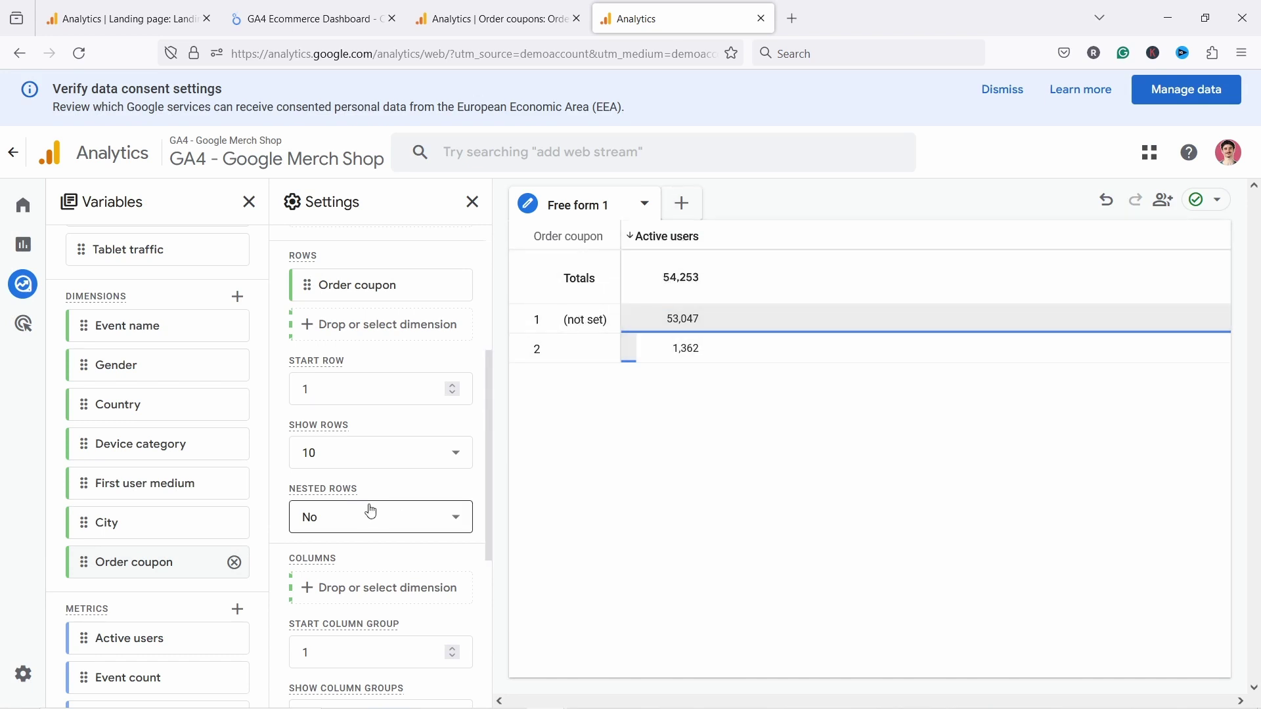
scroll(453, 515, down, 5)
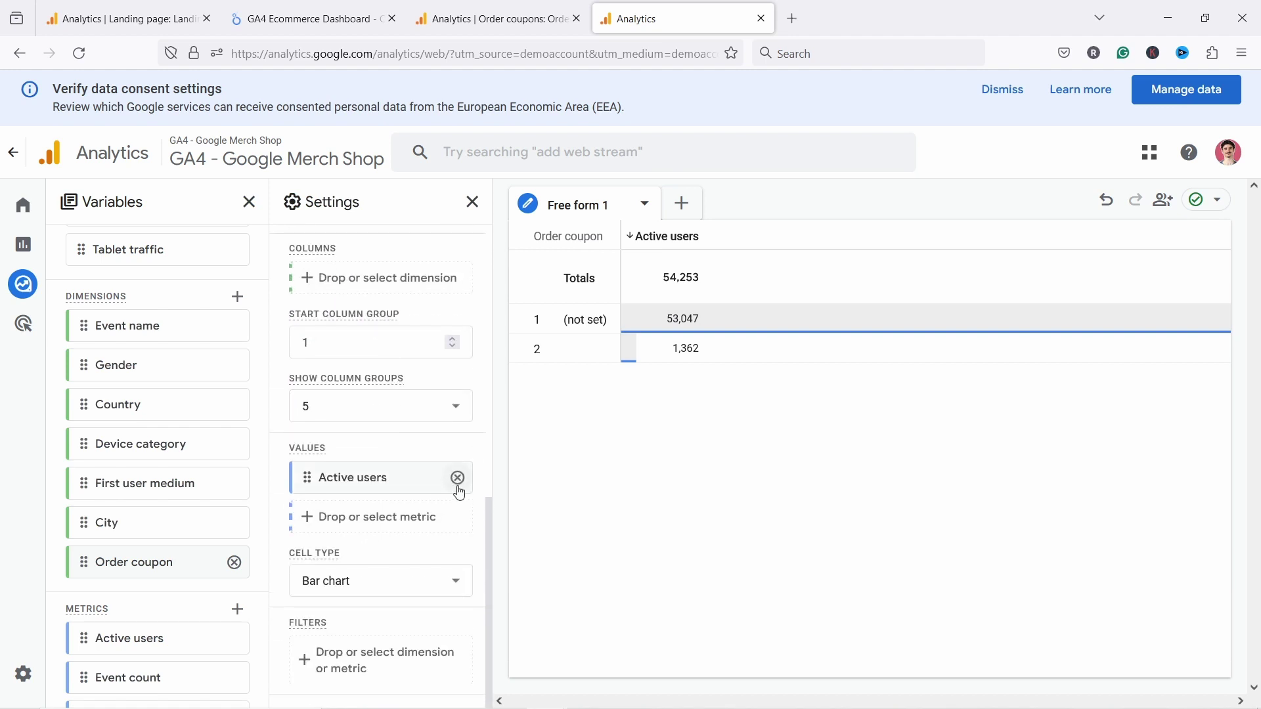
Import the Sessions and Purchase revenue metrics into the exploration.
scroll(158, 547, down, 1)
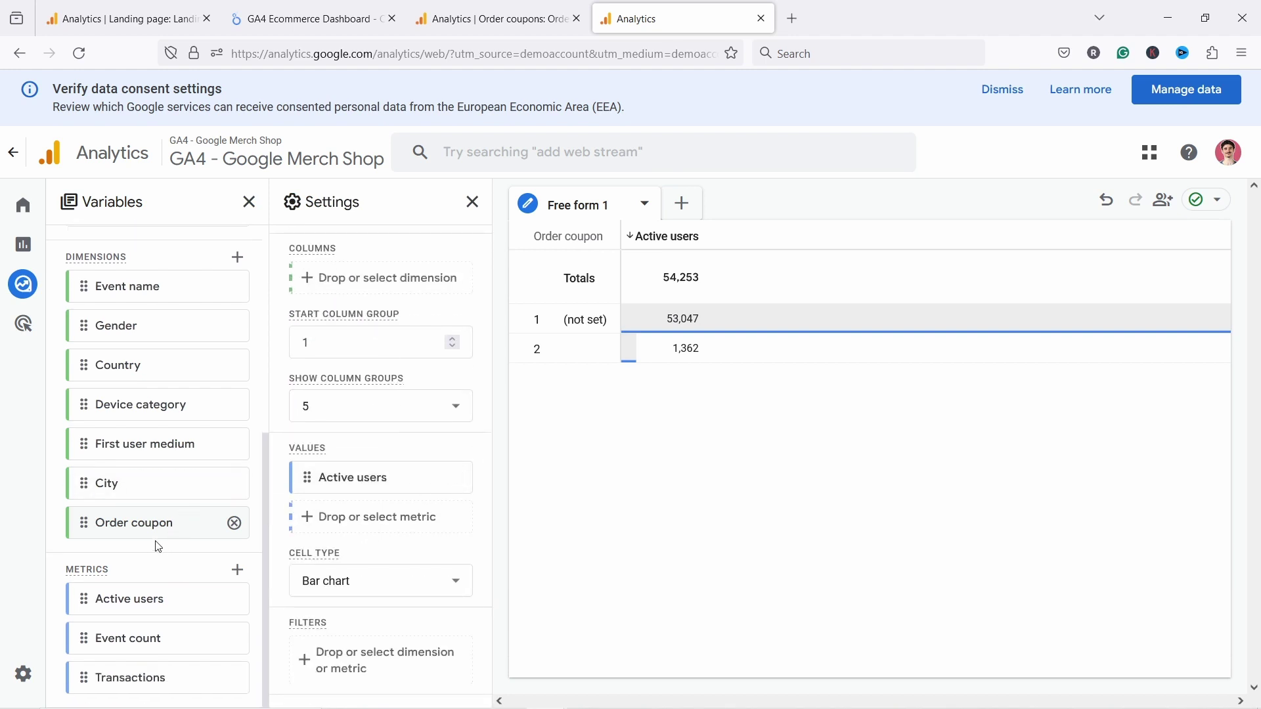
click(238, 570)
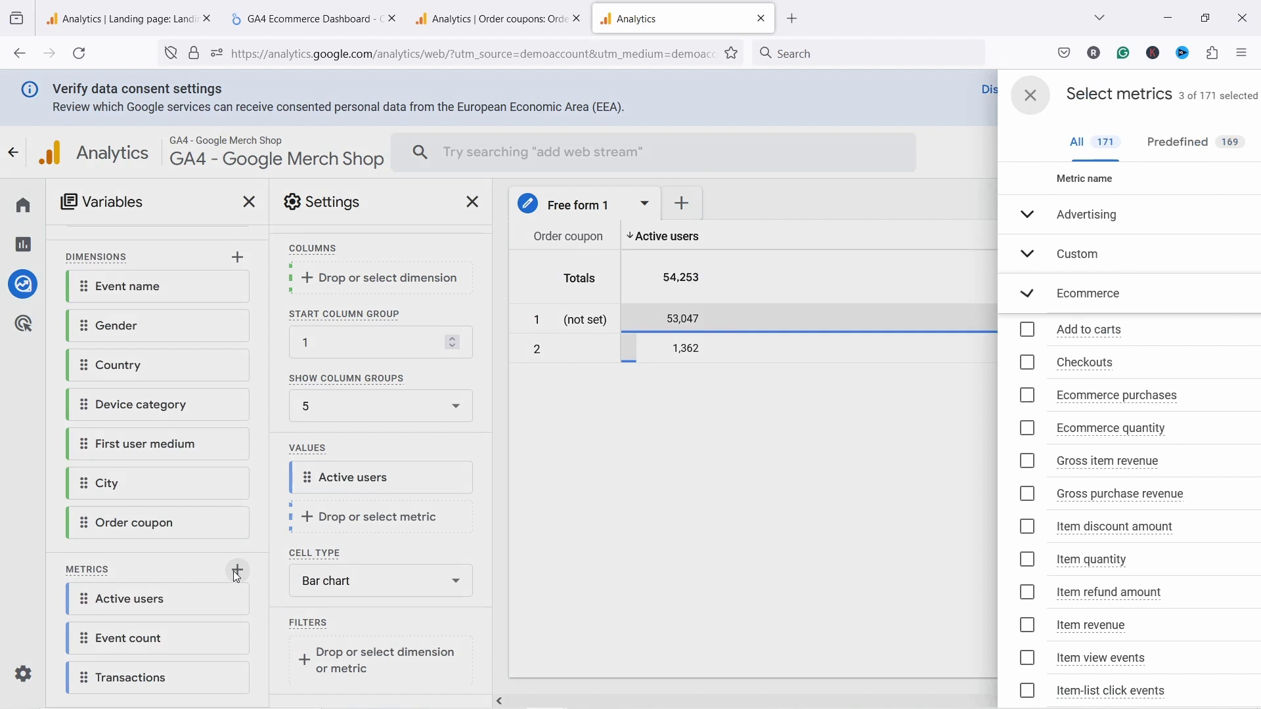
click(516, 93)
text(session)
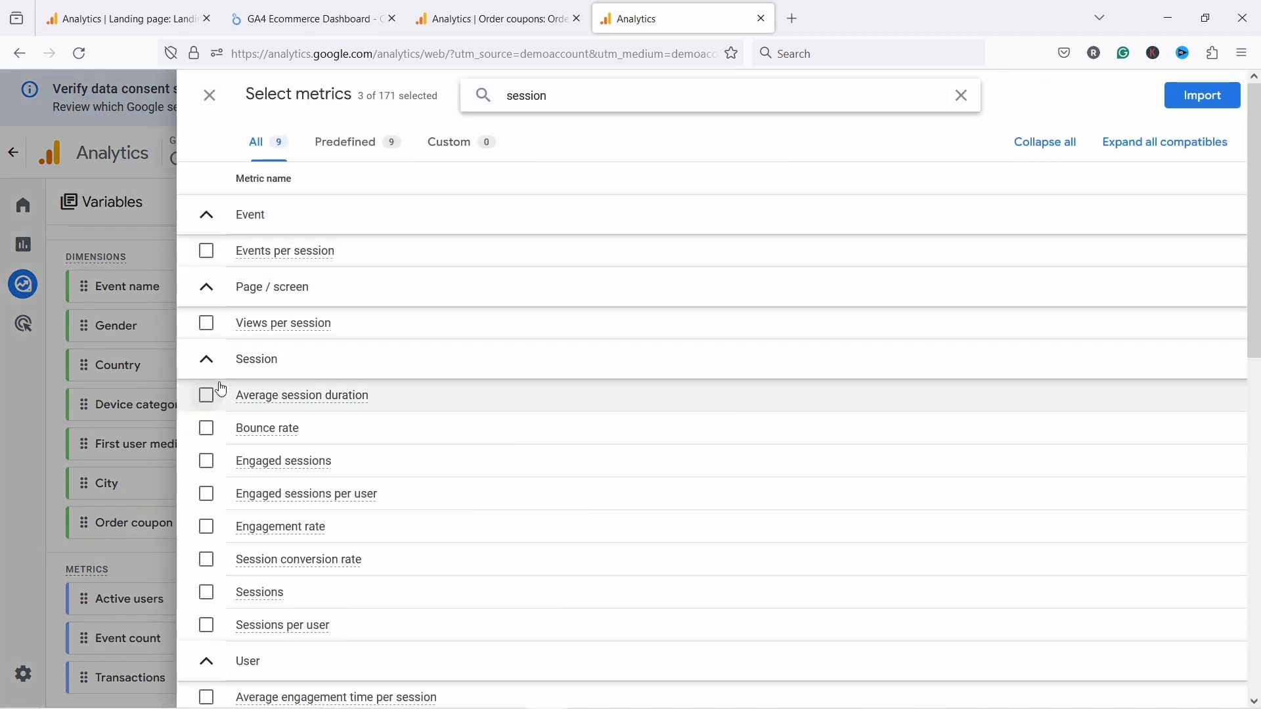
click(206, 592)
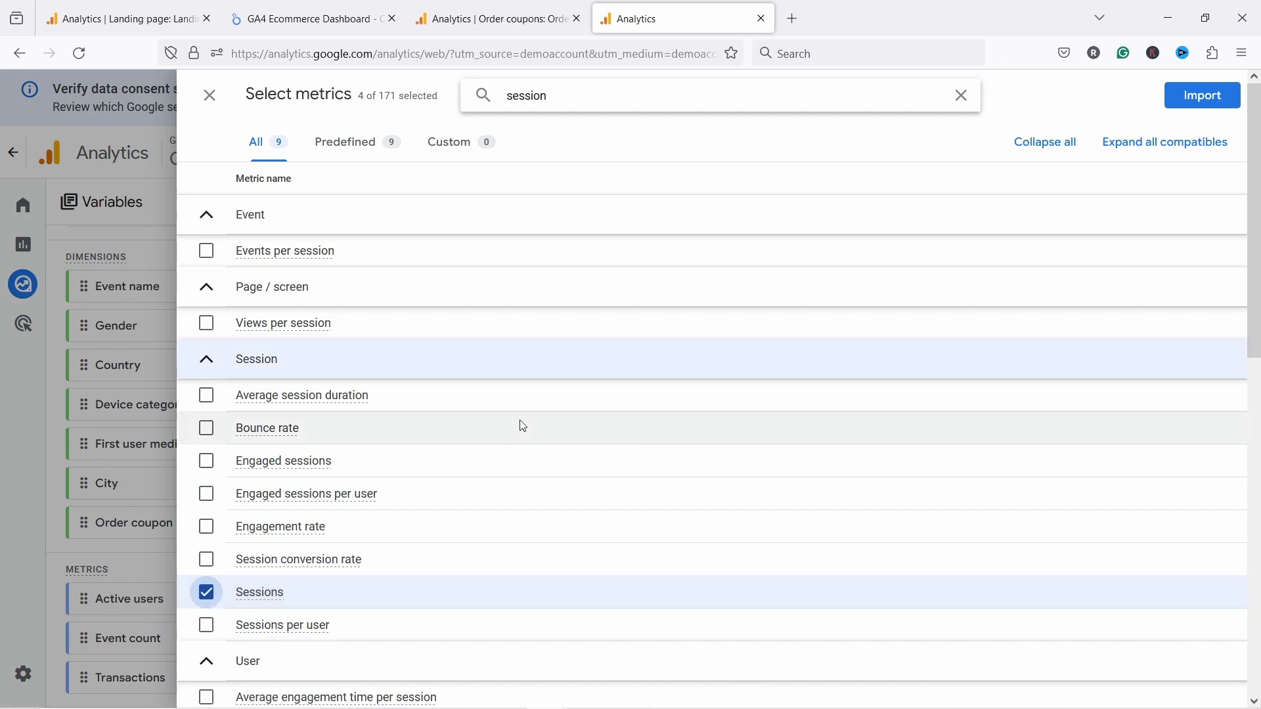
drag(549, 97, 507, 97)
text(purchase reve)
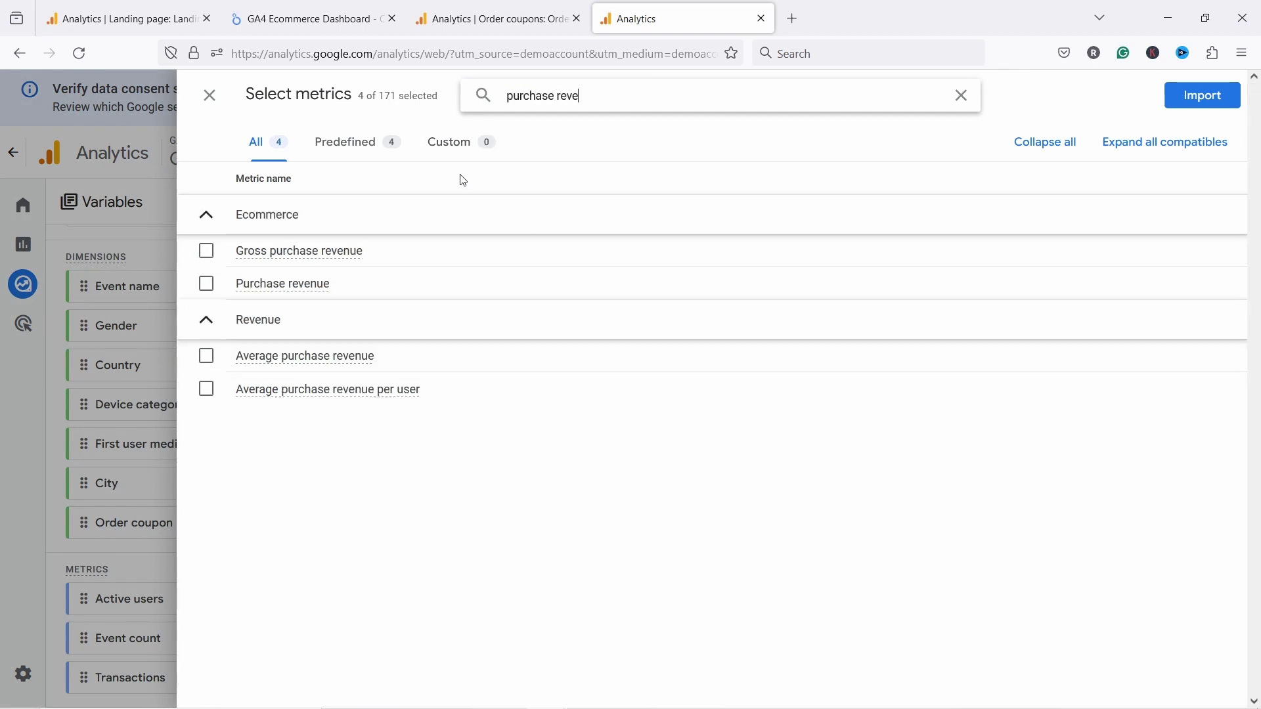
click(206, 284)
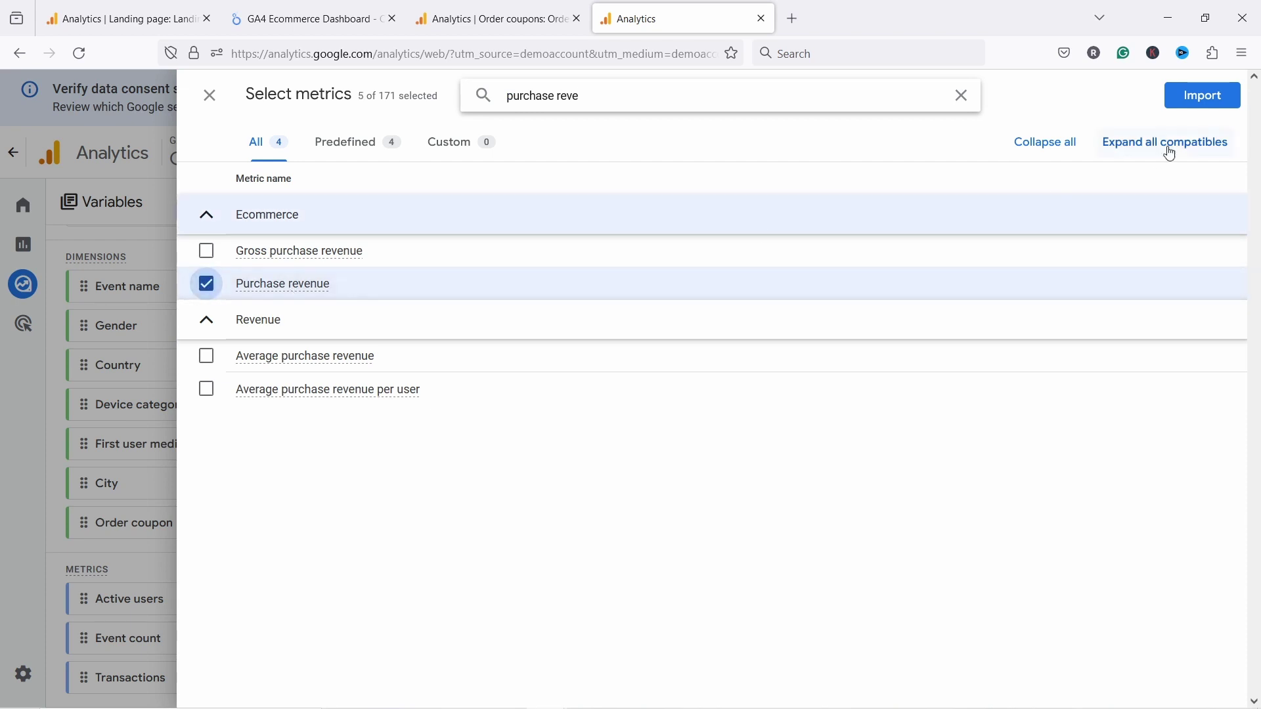
click(1215, 95)
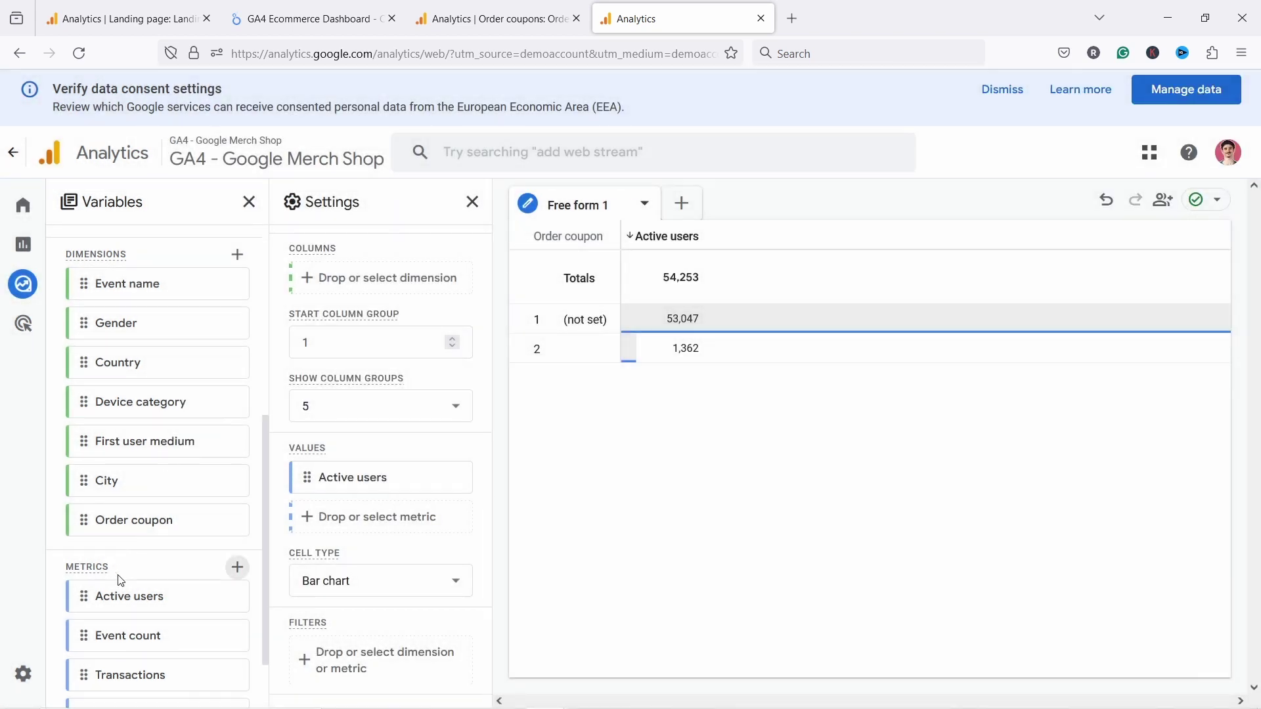
Add Sessions and Purchase revenue as table values and select the (not set) coupon label.
scroll(105, 578, down, 1)
double_click(90, 647)
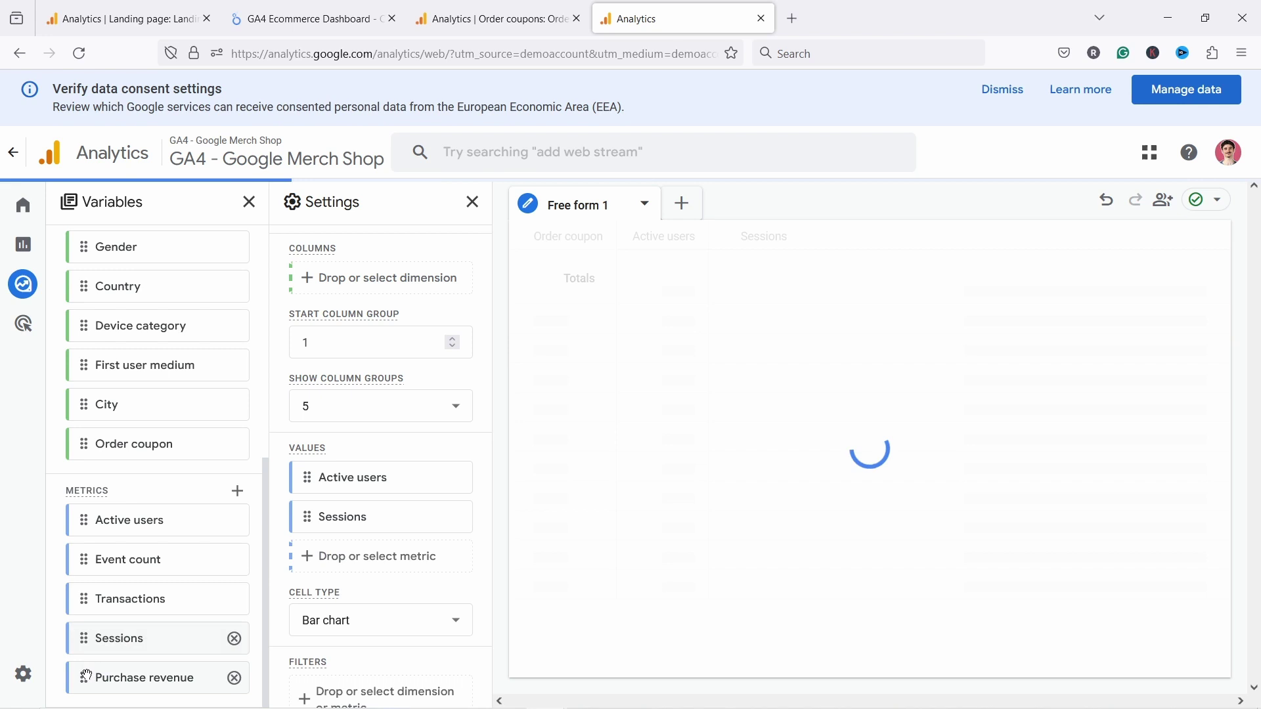
double_click(125, 678)
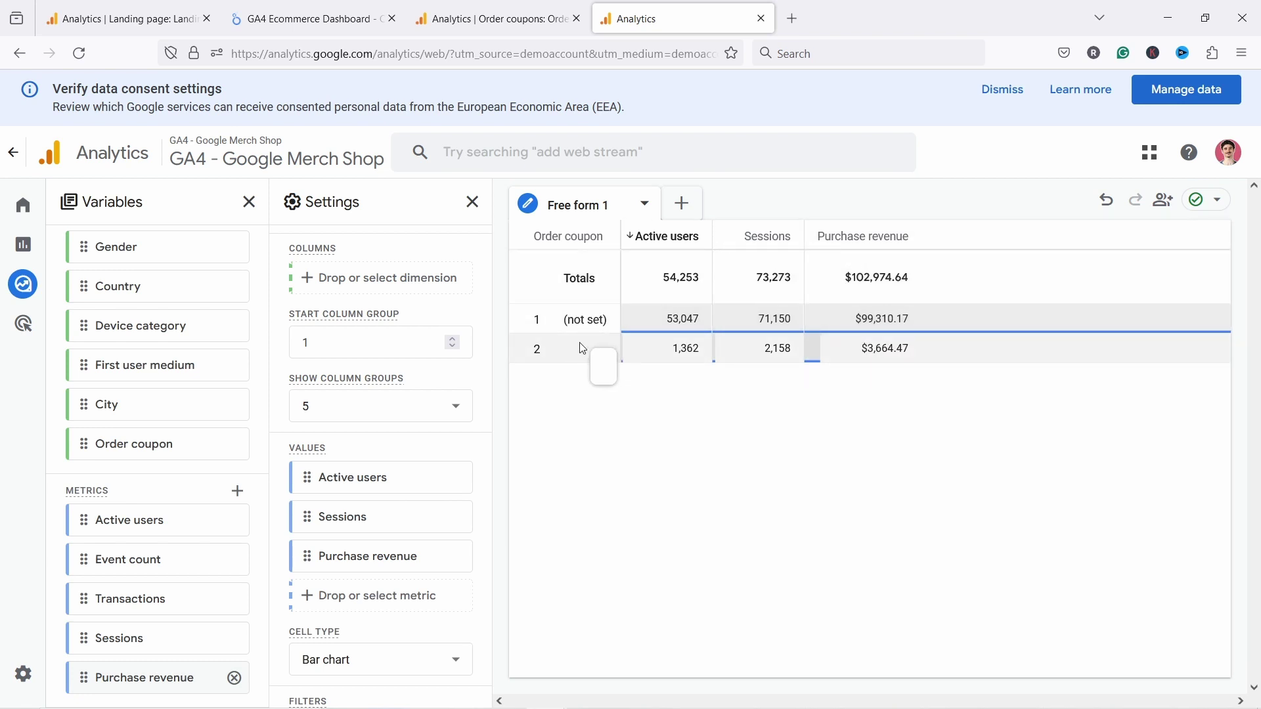
drag(564, 319, 608, 320)
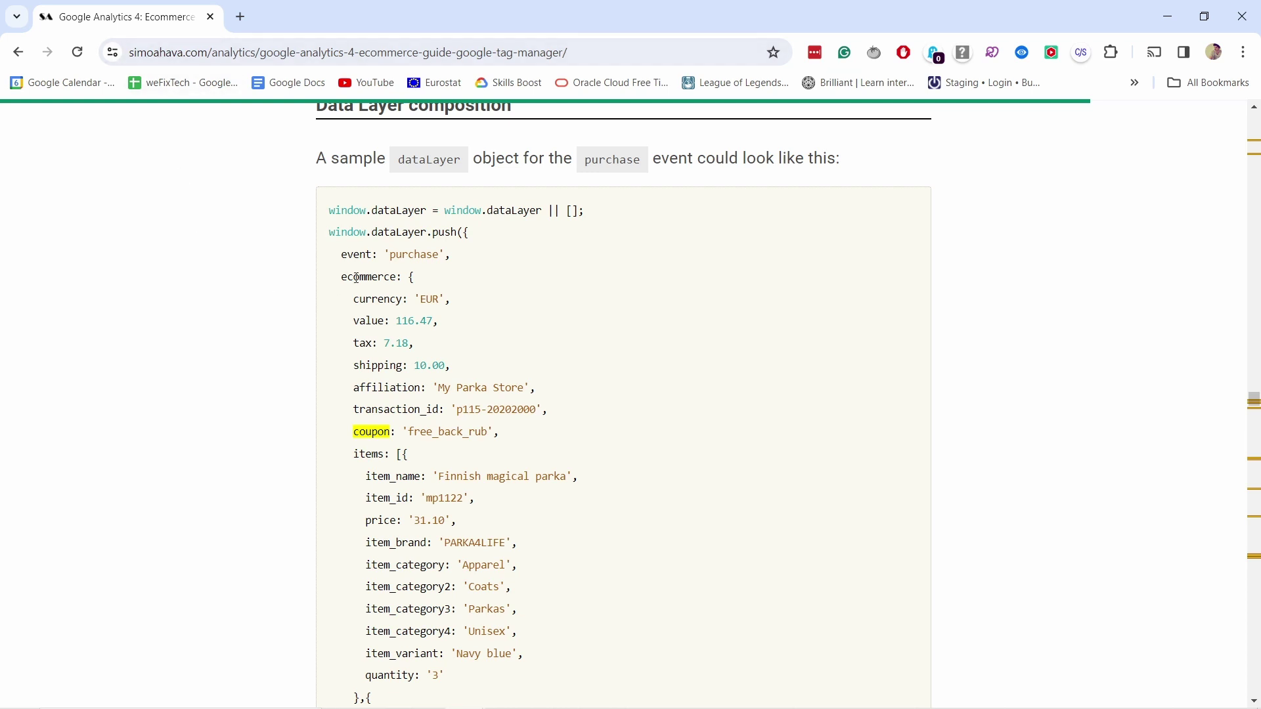
drag(341, 254, 467, 247)
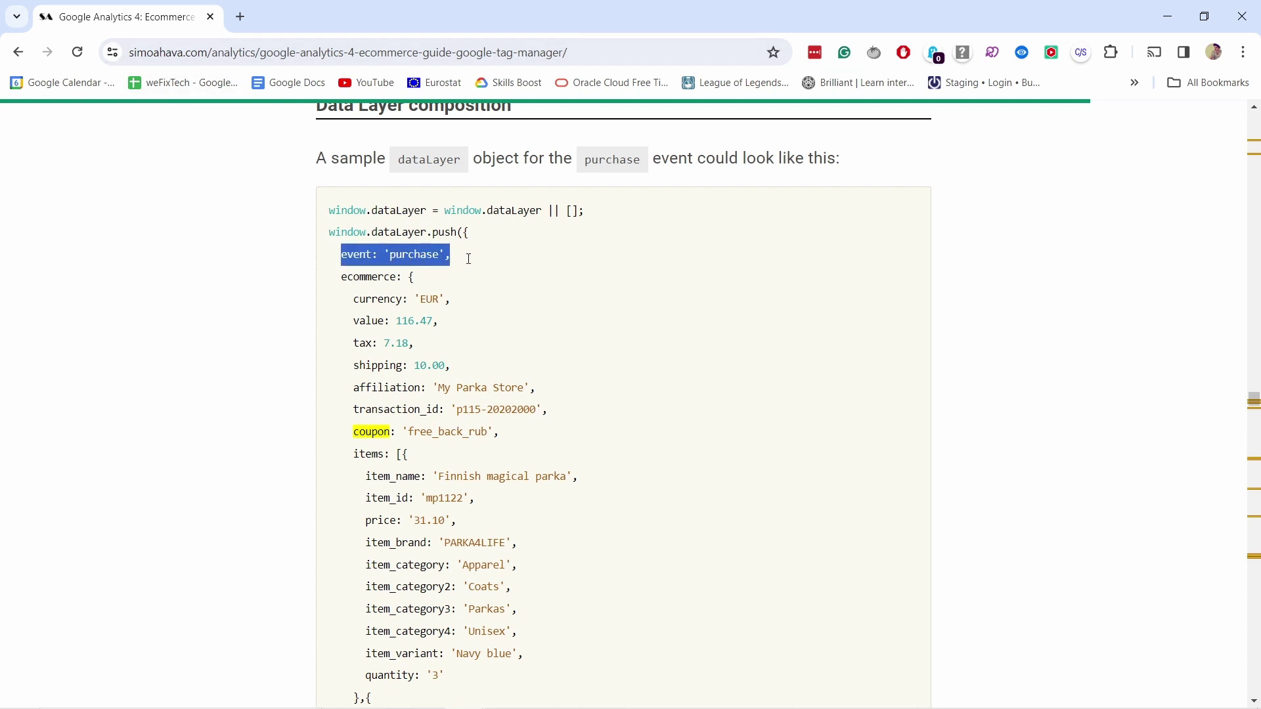
click(468, 260)
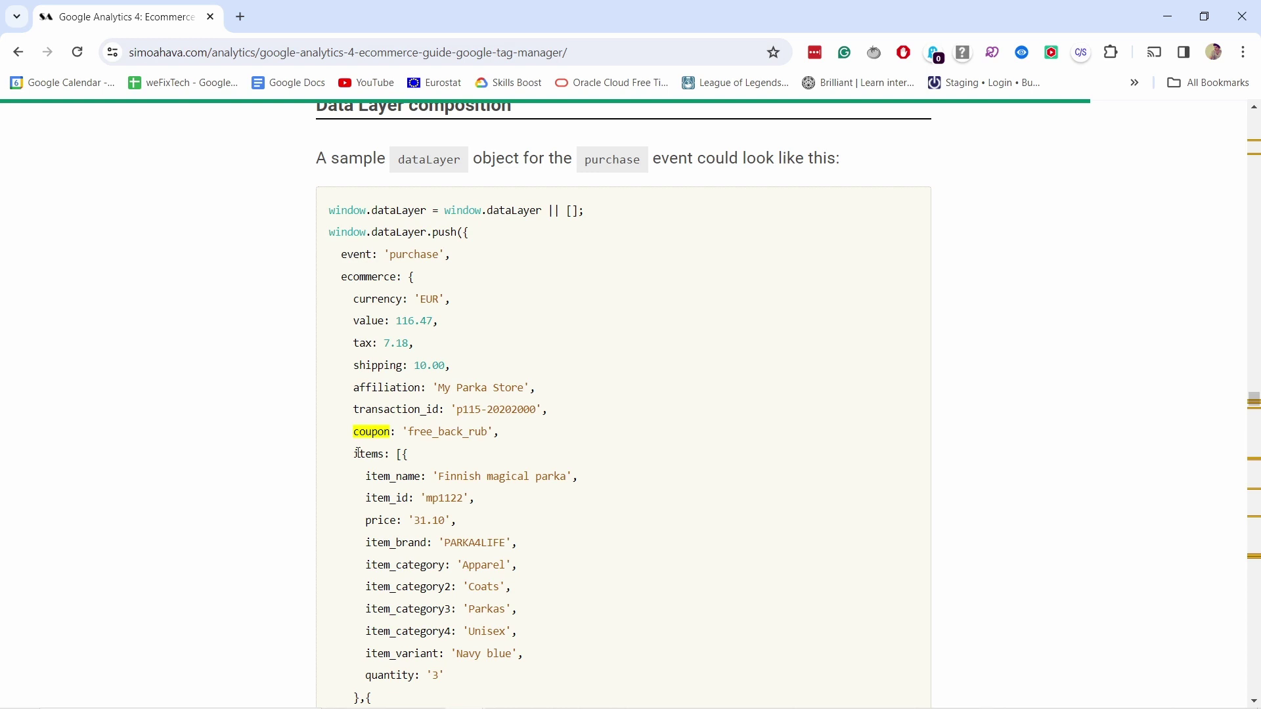
drag(355, 432, 525, 434)
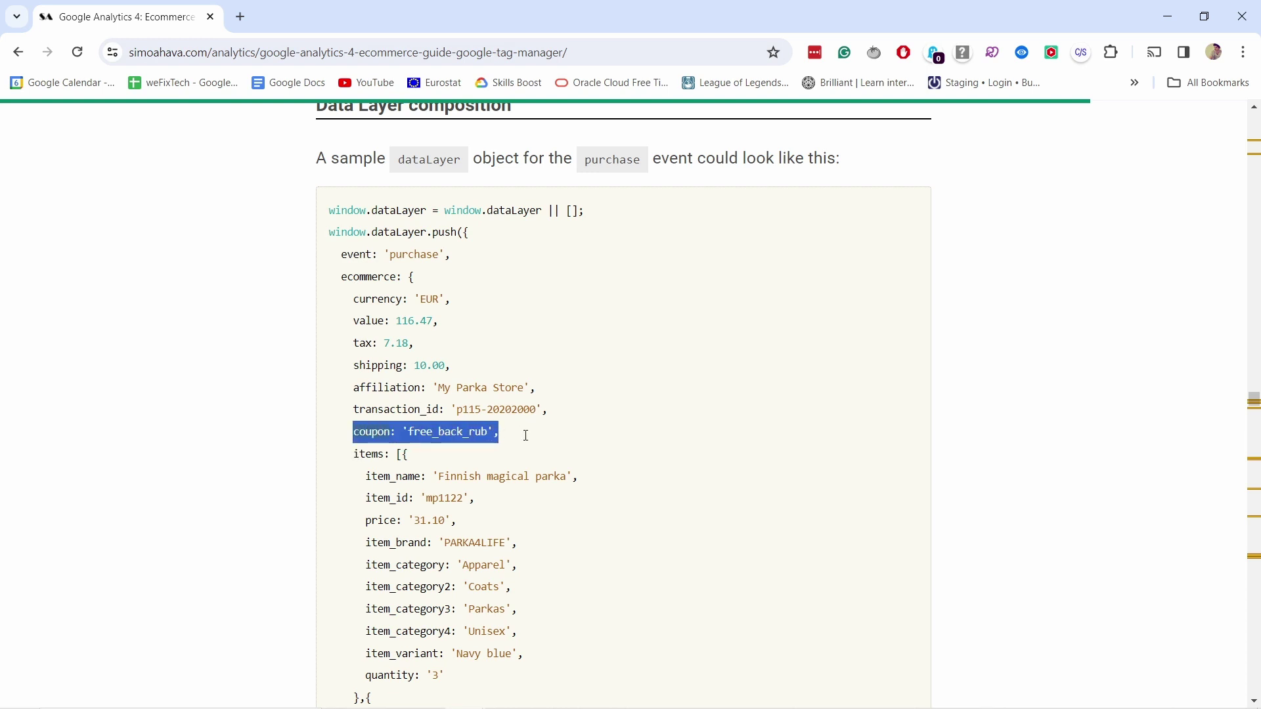